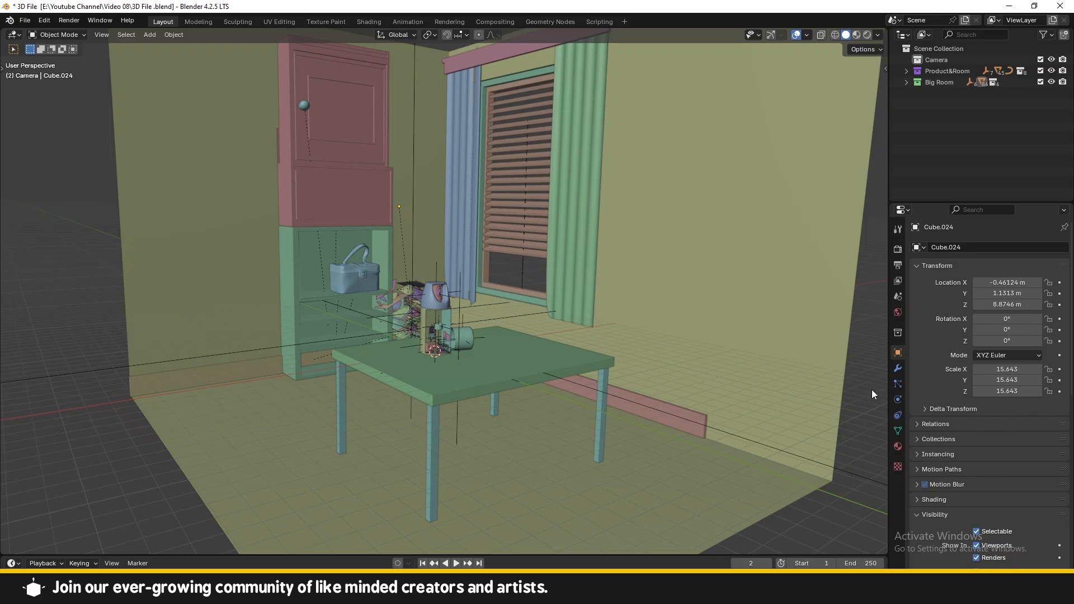
pyautogui.scroll(10, 424, 357)
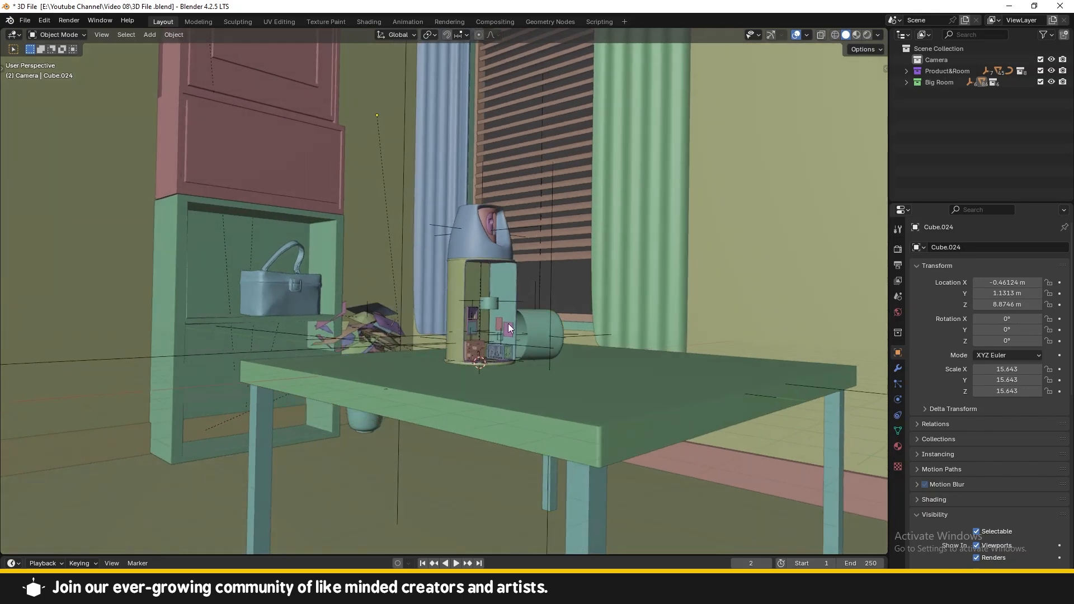
pyautogui.scroll(6, 421, 380)
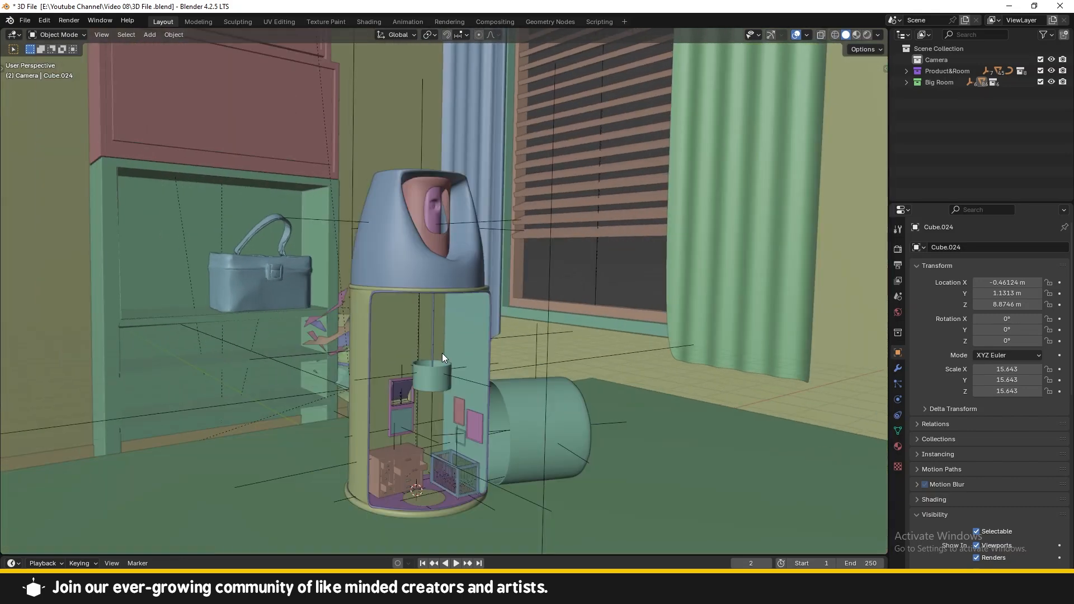
pyautogui.scroll(-4, 488, 343)
pyautogui.rightClick(543, 336)
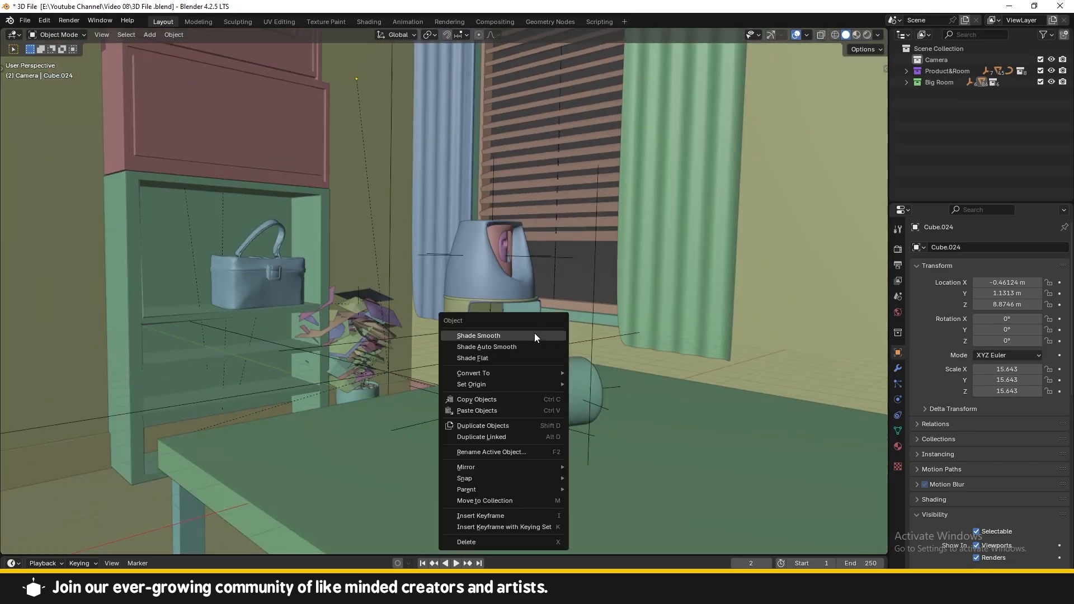
pyautogui.click(635, 294)
pyautogui.moveTo(635, 293)
pyautogui.mouseDown(button='middle')
pyautogui.moveTo(587, 337)
pyautogui.moveTo(531, 357)
pyautogui.moveTo(552, 347)
pyautogui.mouseUp(button='middle')
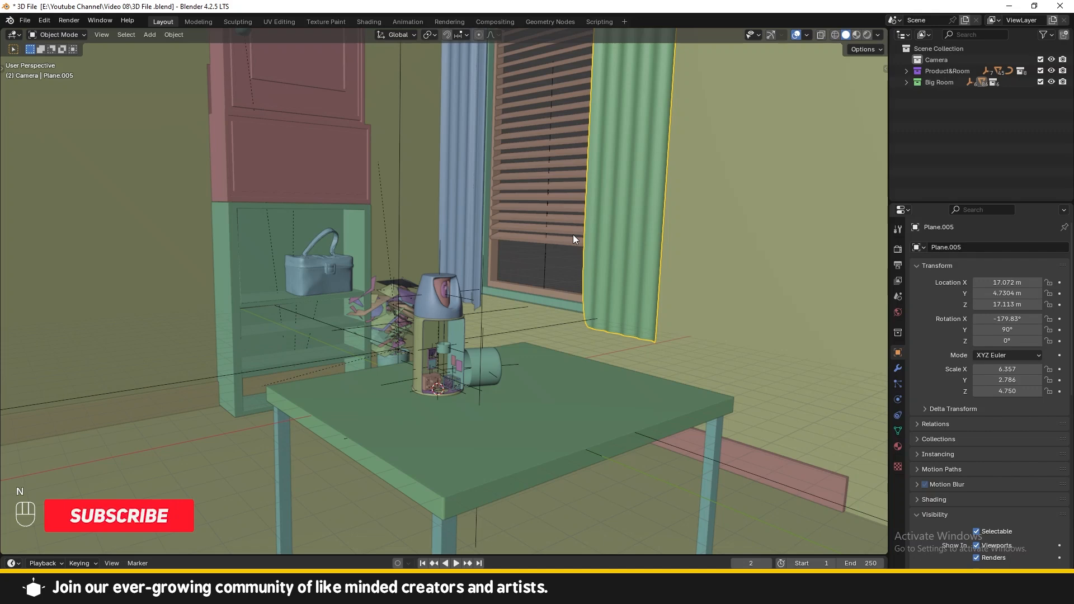
# - Add a camera to the scene and place it at about X -10.74 m, Y -14.21 m, Z 5.89 m
pyautogui.hotkey('shift', 'a')
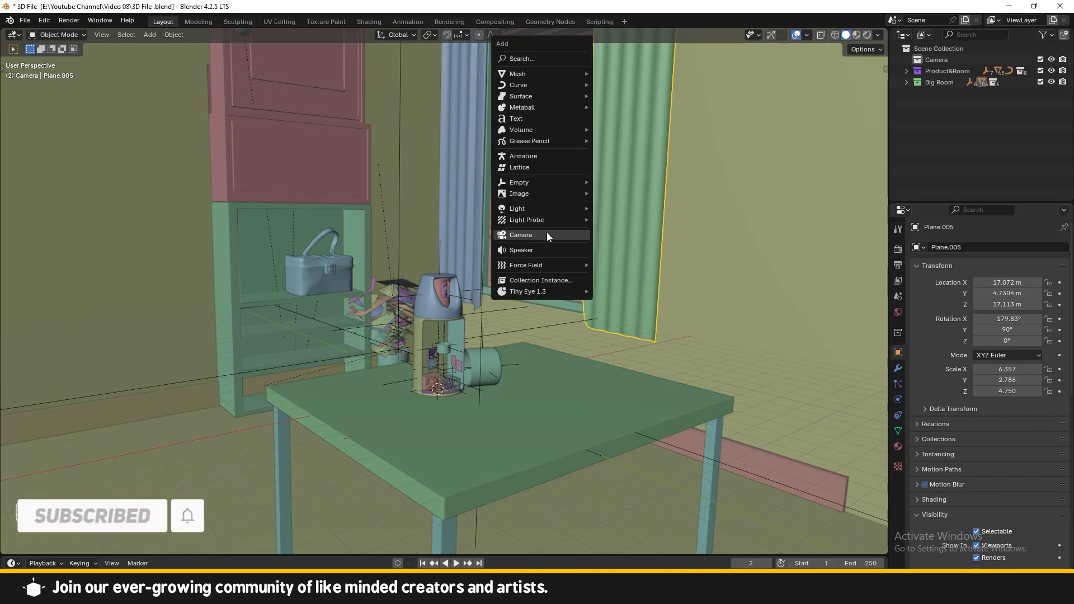
pyautogui.click(521, 234)
pyautogui.press('g')
pyautogui.press('x')
pyautogui.press('g')
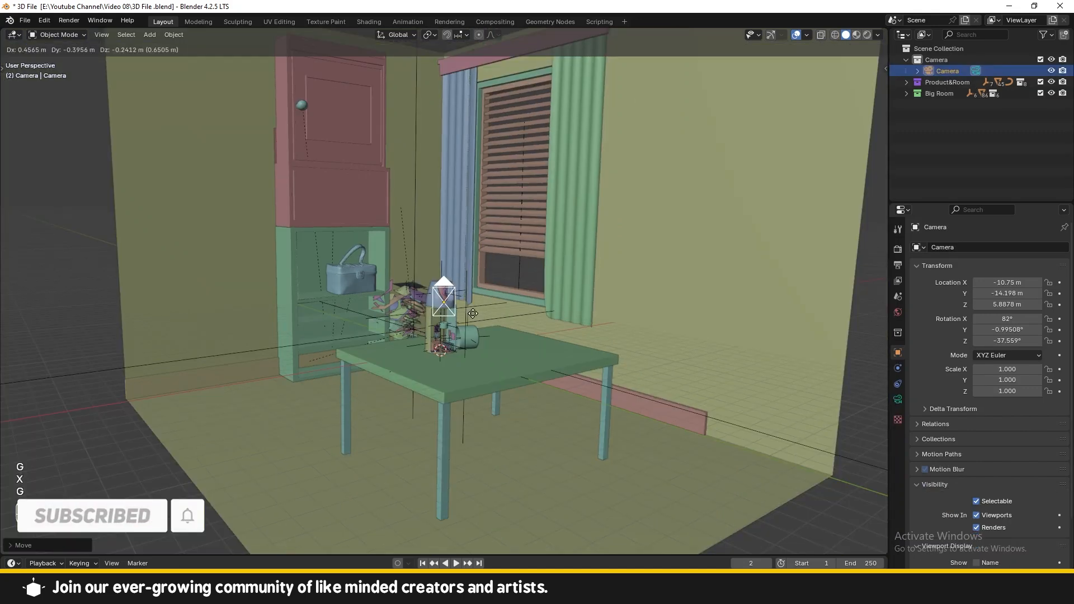
pyautogui.click(474, 313)
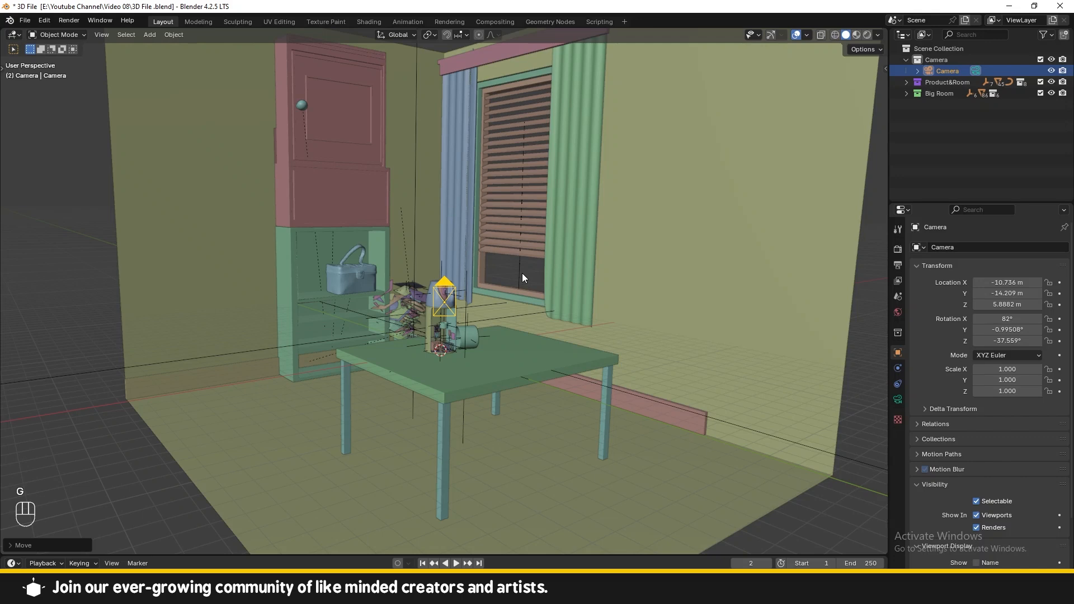
# - Look at the table scene through the new camera and compare its framing with the free perspective view
pyautogui.moveTo(473, 287); pyautogui.dragTo(477, 247, button='middle')
pyautogui.press('KP_0')
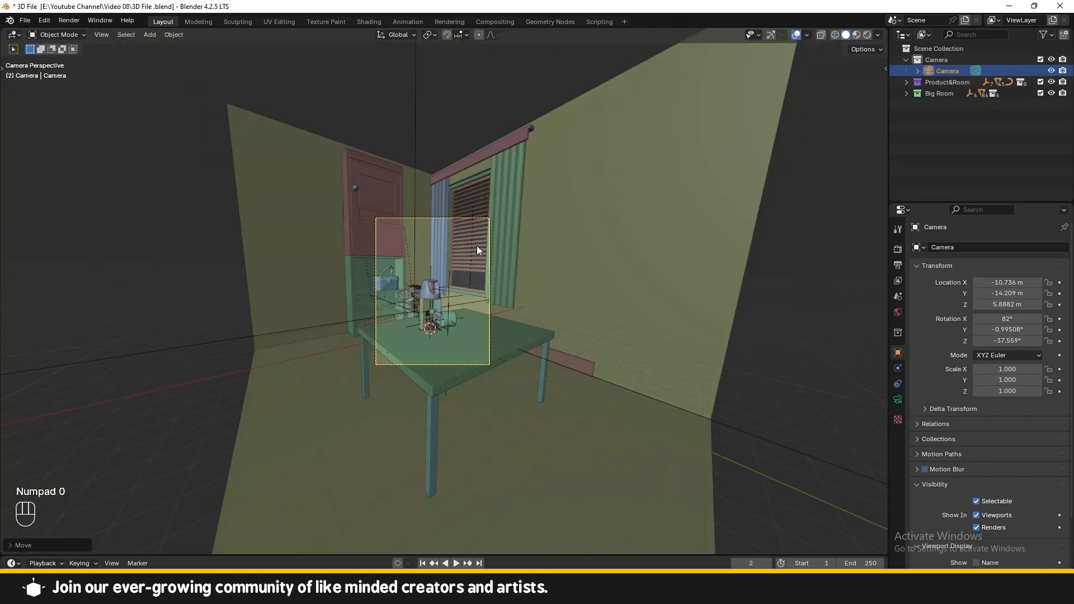
pyautogui.scroll(-2, 506, 230)
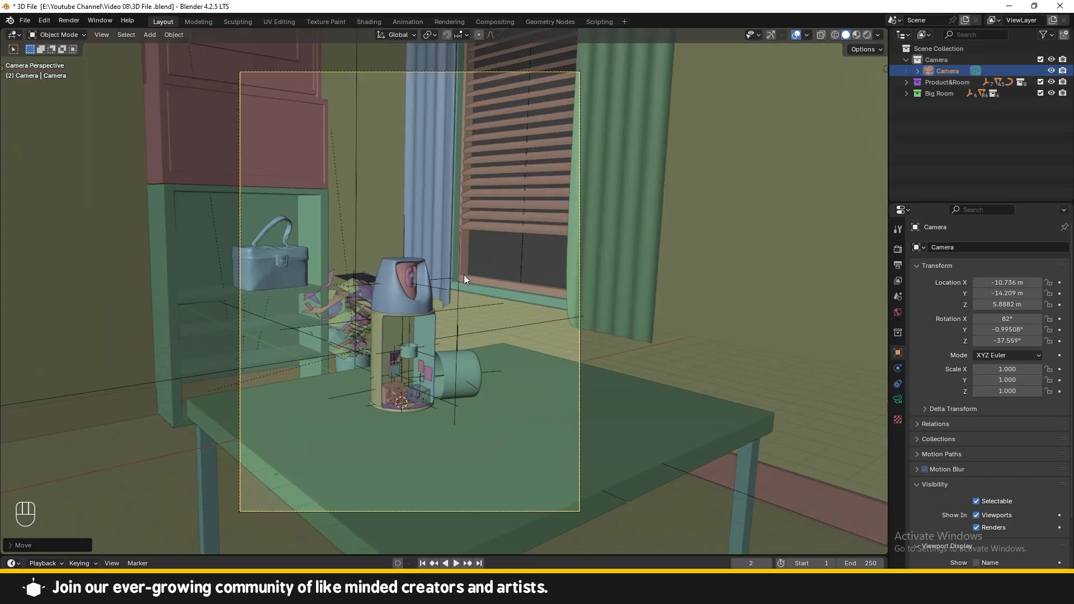
pyautogui.press('KP_0')
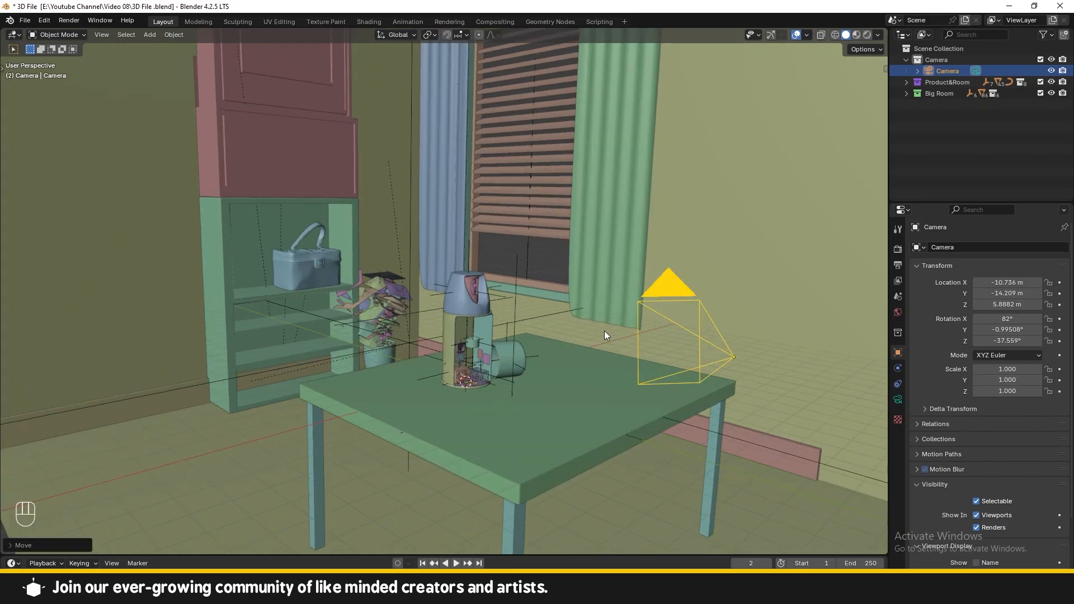
pyautogui.press('KP_0')
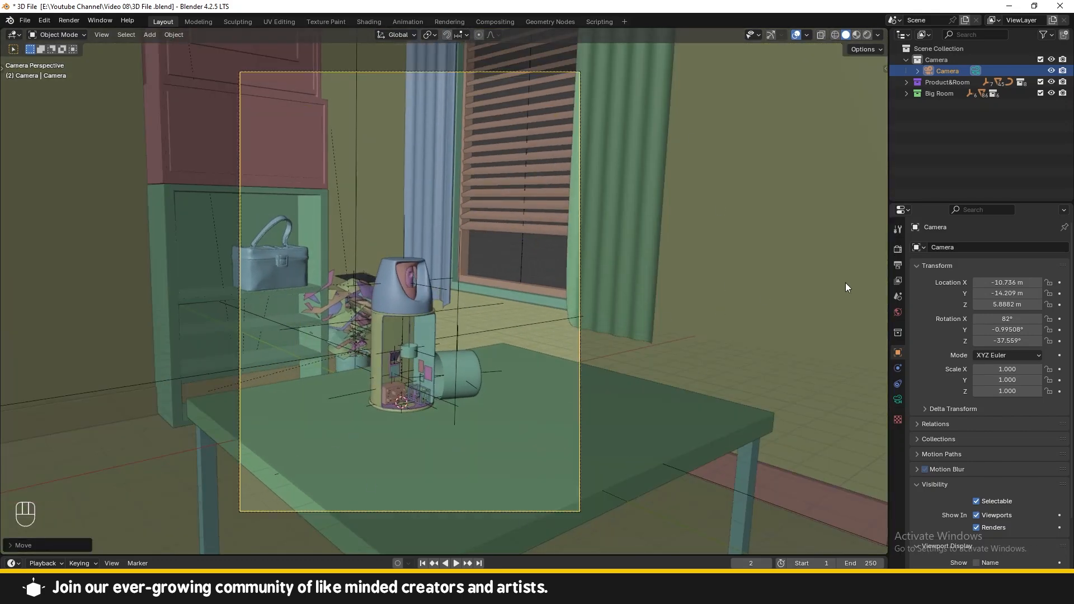
# - Try a different render width in the output format, and set Resolution X to 1700 px
pyautogui.click(899, 266)
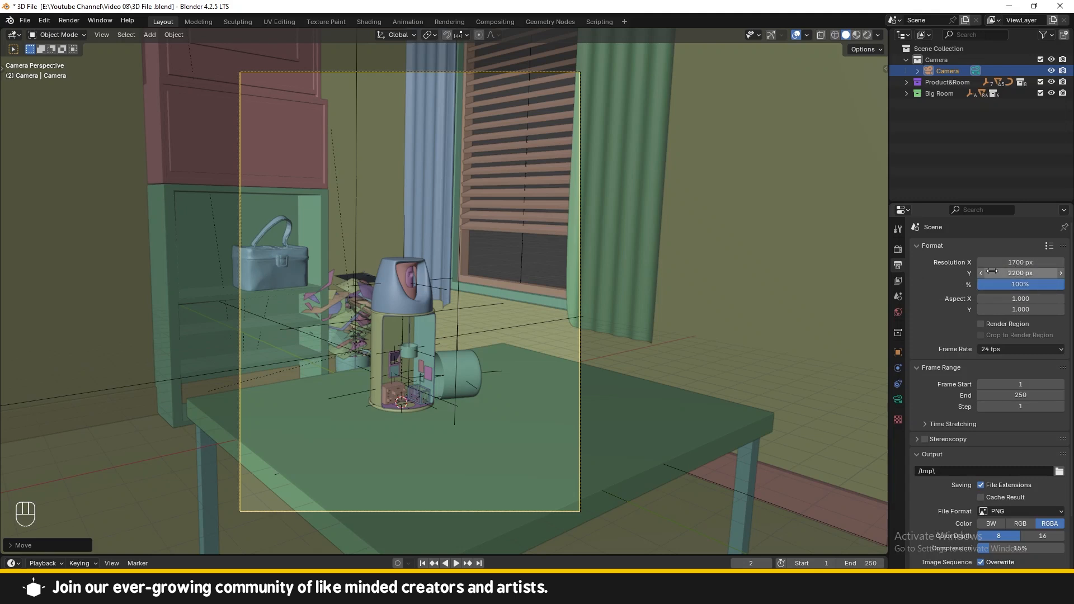
pyautogui.middleClick(602, 300)
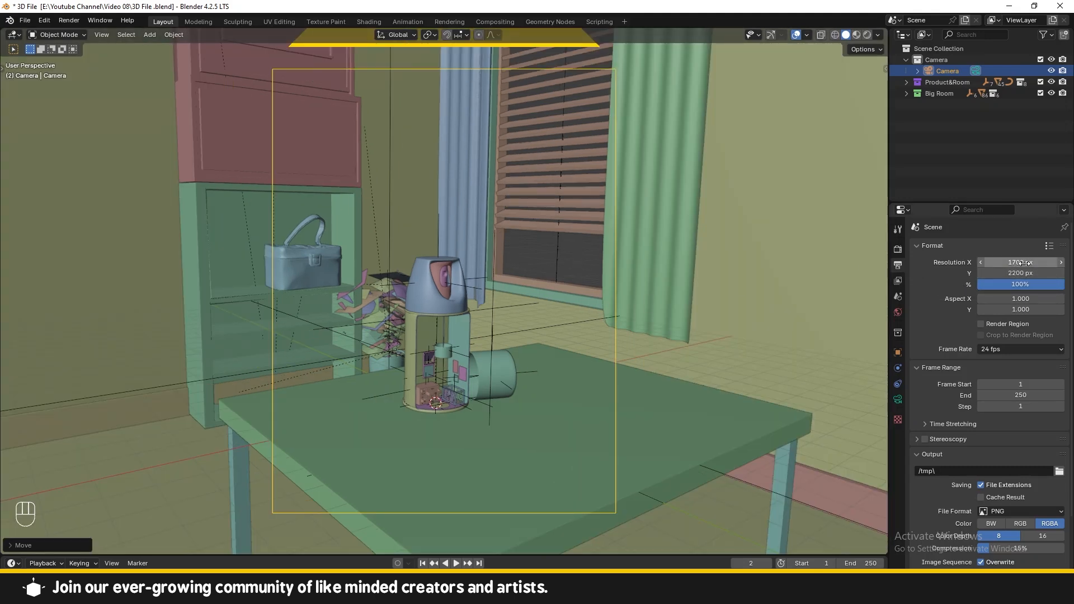
pyautogui.moveTo(1008, 262)
pyautogui.mouseDown()
pyautogui.moveTo(1058, 262)
pyautogui.moveTo(951, 262)
pyautogui.moveTo(1038, 262)
pyautogui.moveTo(1010, 262)
pyautogui.moveTo(1027, 263)
pyautogui.mouseUp()
pyautogui.click(1027, 269)
pyautogui.click(1027, 264)
pyautogui.write('1700')
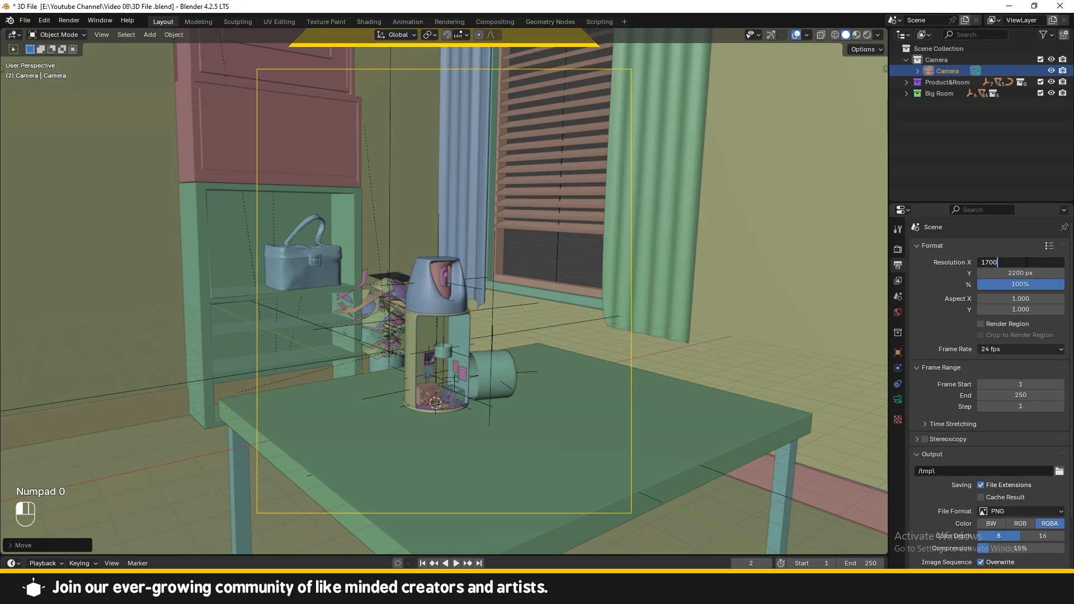
pyautogui.press('Return')
# - Return to the camera view and change the camera's lens type to Orthographic
pyautogui.scroll(-3, 593, 308)
pyautogui.moveTo(556, 331); pyautogui.dragTo(567, 334, button='middle')
pyautogui.press('KP_0')
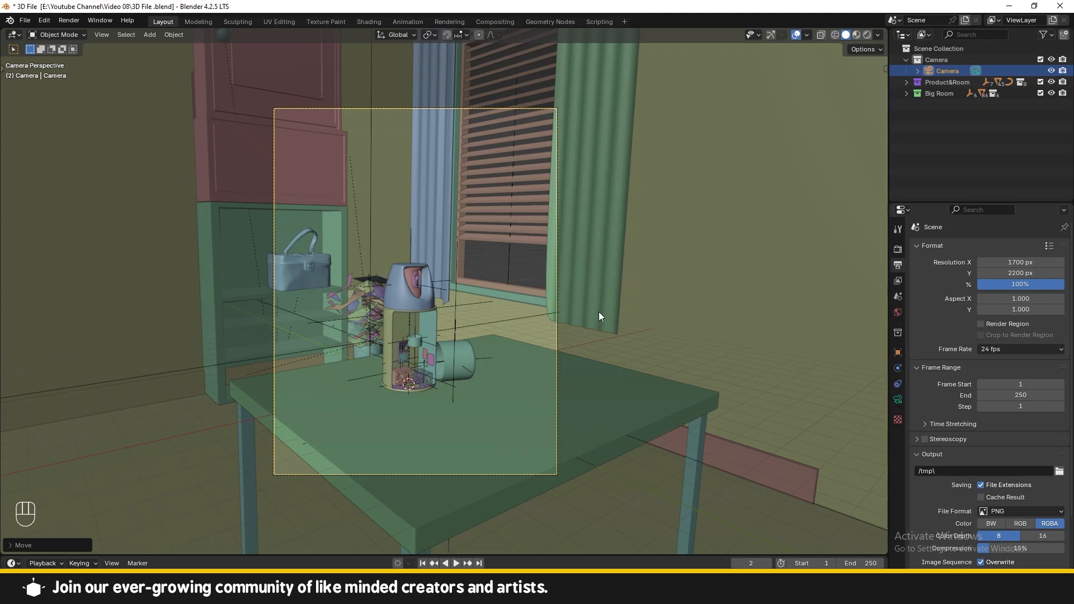
pyautogui.click(899, 400)
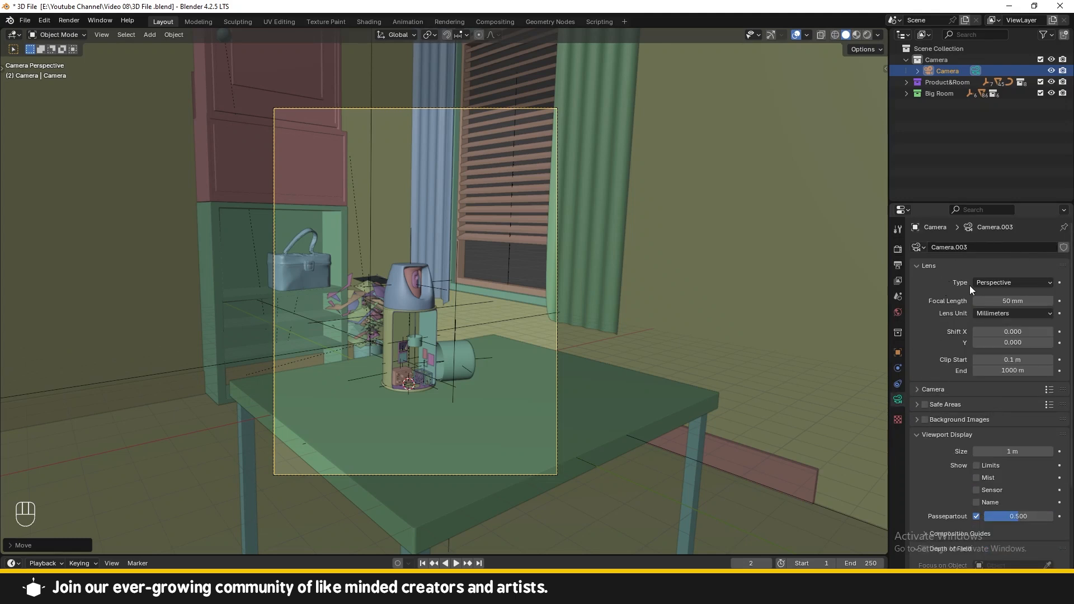
pyautogui.click(985, 281)
pyautogui.click(999, 282)
pyautogui.click(995, 283)
pyautogui.click(1005, 309)
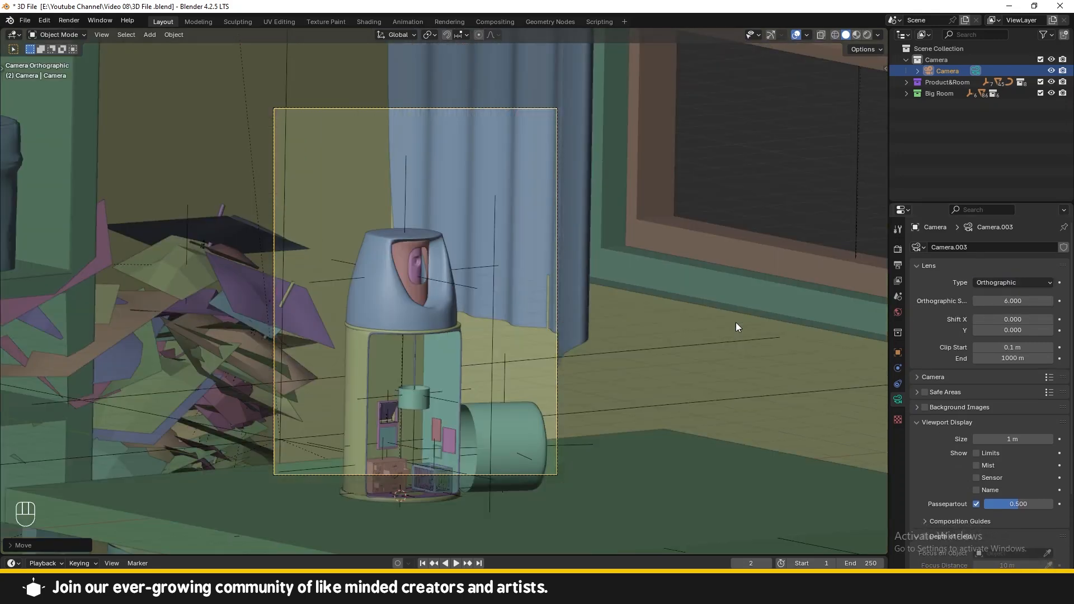
pyautogui.scroll(-2, 503, 357)
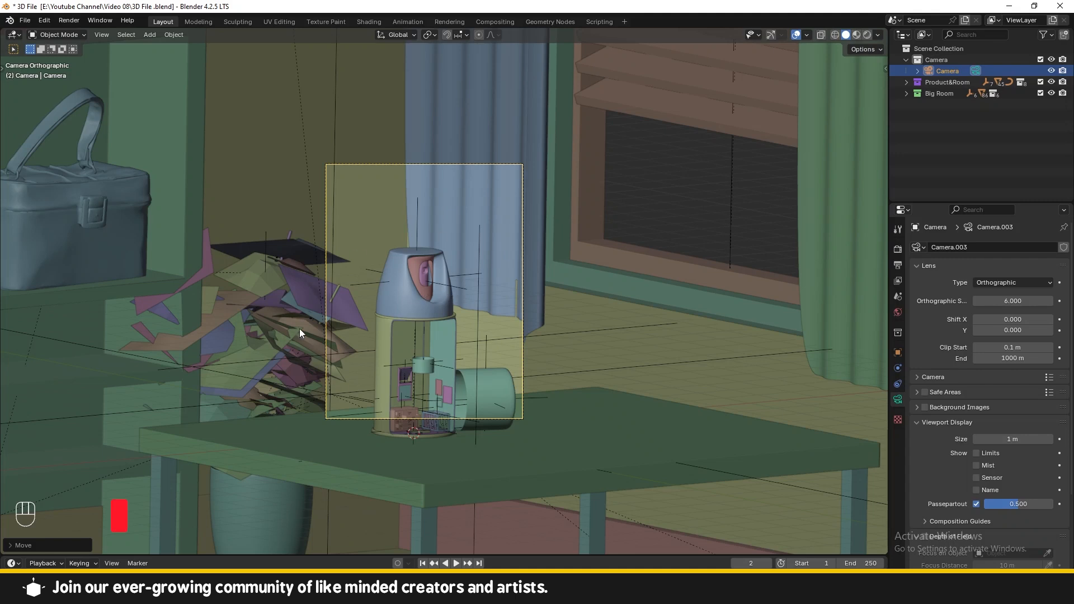
# - Compare projections by switching the camera's lens type to Perspective and back to Orthographic
pyautogui.click(1044, 284)
pyautogui.click(1025, 295)
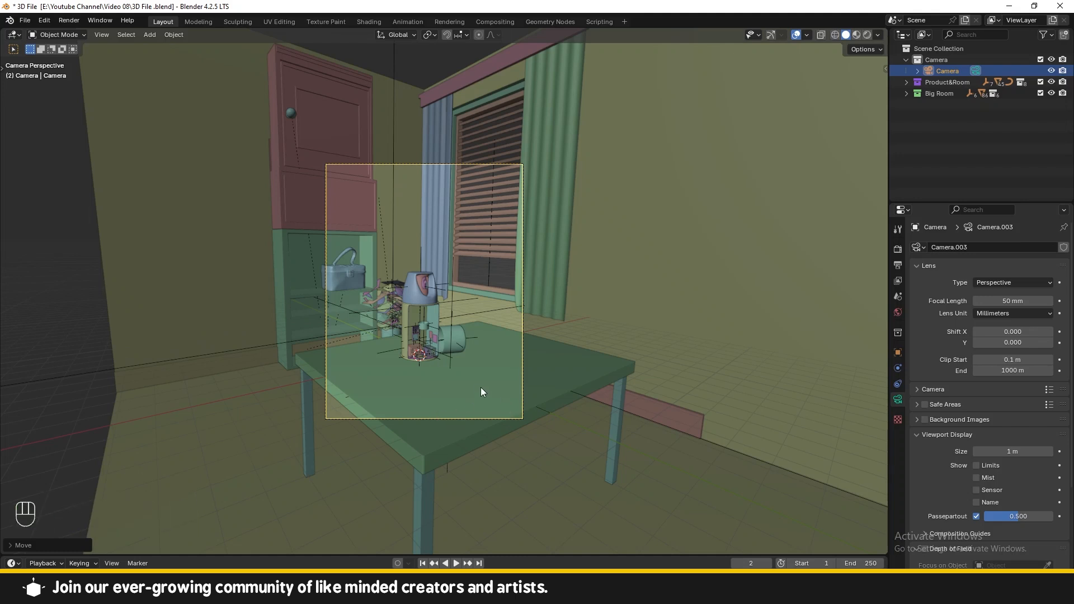
pyautogui.click(989, 282)
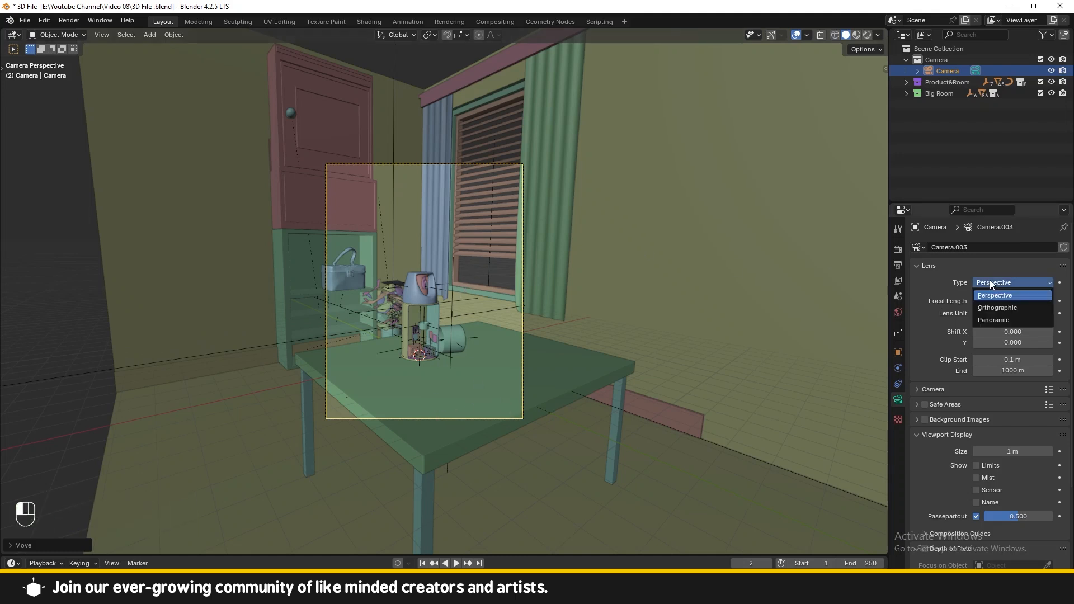
pyautogui.click(1000, 303)
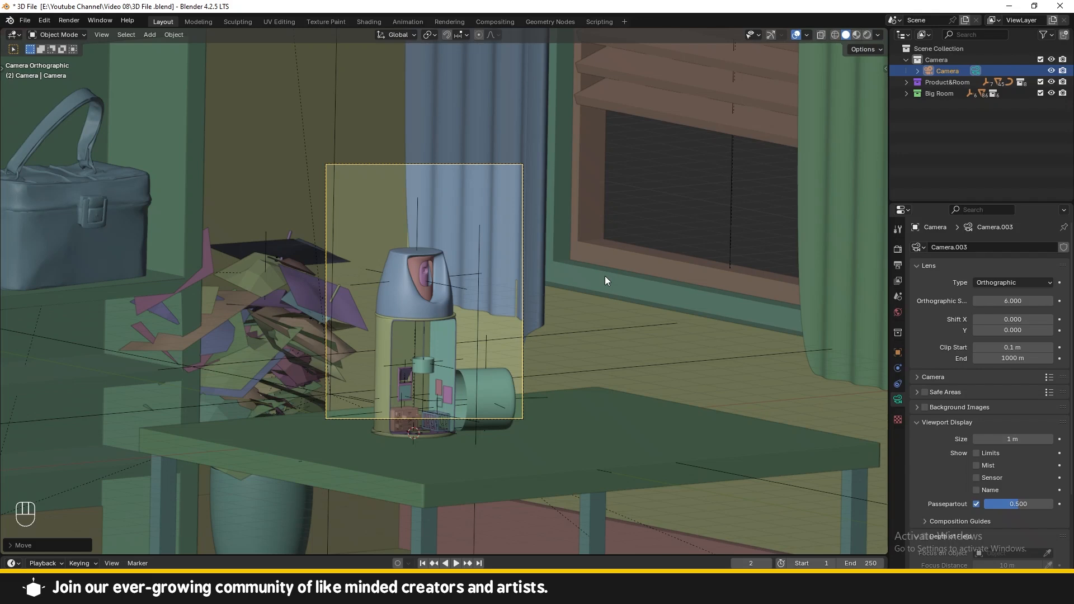
# - Change the camera's lens type to Panoramic and set the fisheye lens to 11.58 with a 181° field of view
pyautogui.click(1010, 282)
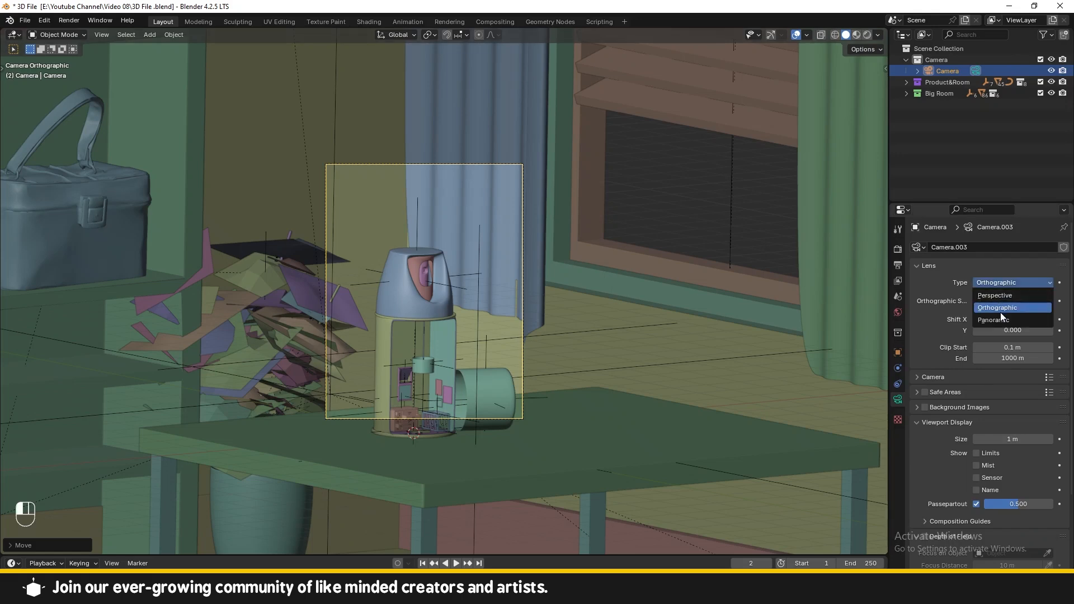
pyautogui.click(1002, 316)
pyautogui.scroll(-1, 397, 347)
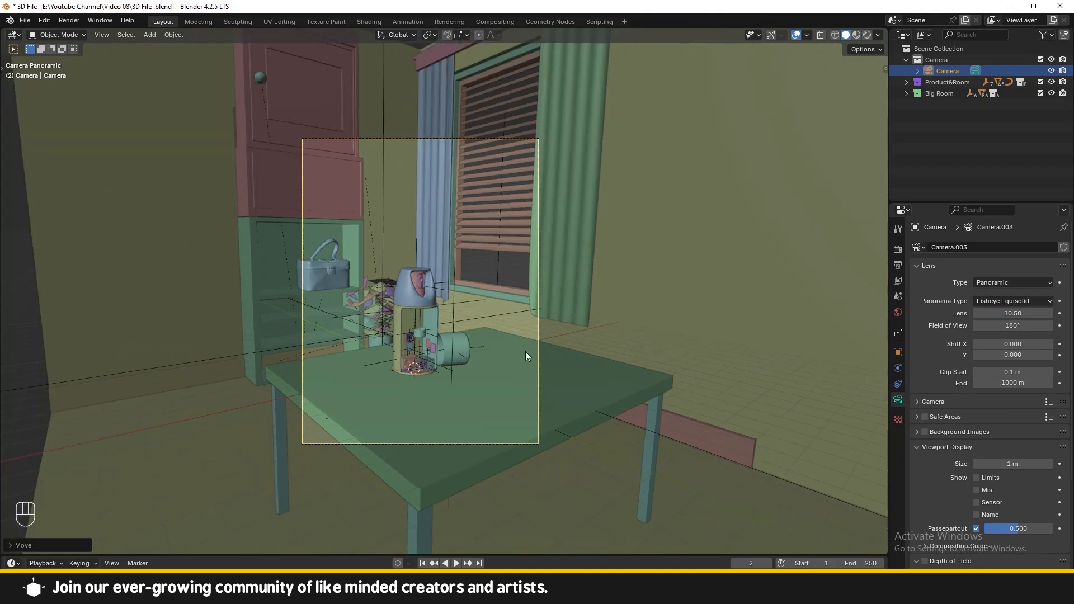
pyautogui.moveTo(988, 313)
pyautogui.mouseDown()
pyautogui.moveTo(1014, 313)
pyautogui.moveTo(993, 326)
pyautogui.mouseUp()
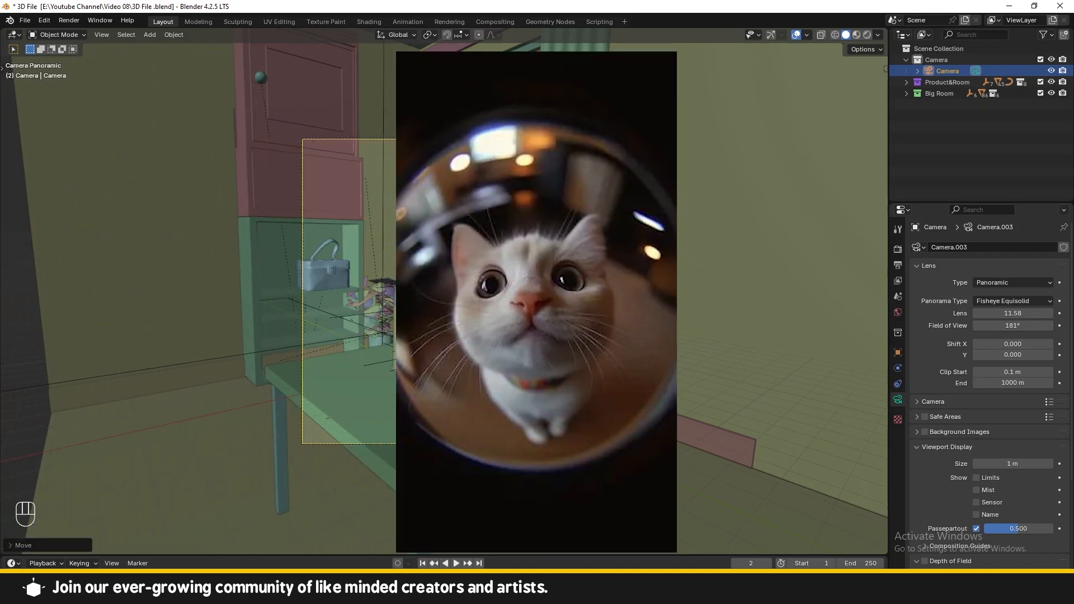
pyautogui.scroll(3, 582, 327)
pyautogui.scroll(-1, 407, 391)
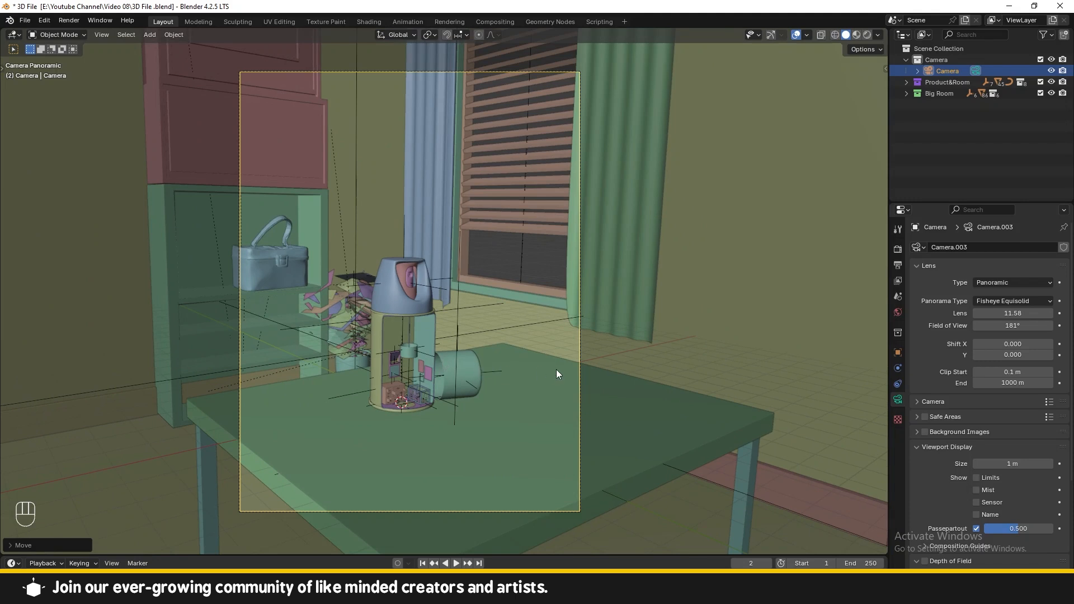
pyautogui.scroll(1, 451, 361)
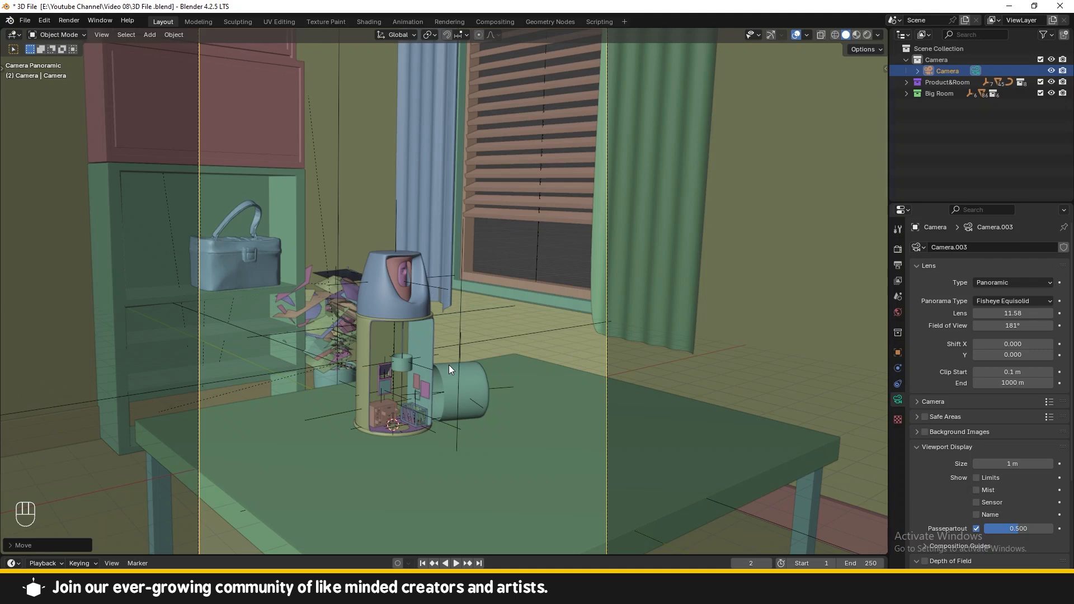
# - Set the camera's lens type to Perspective
pyautogui.click(1010, 282)
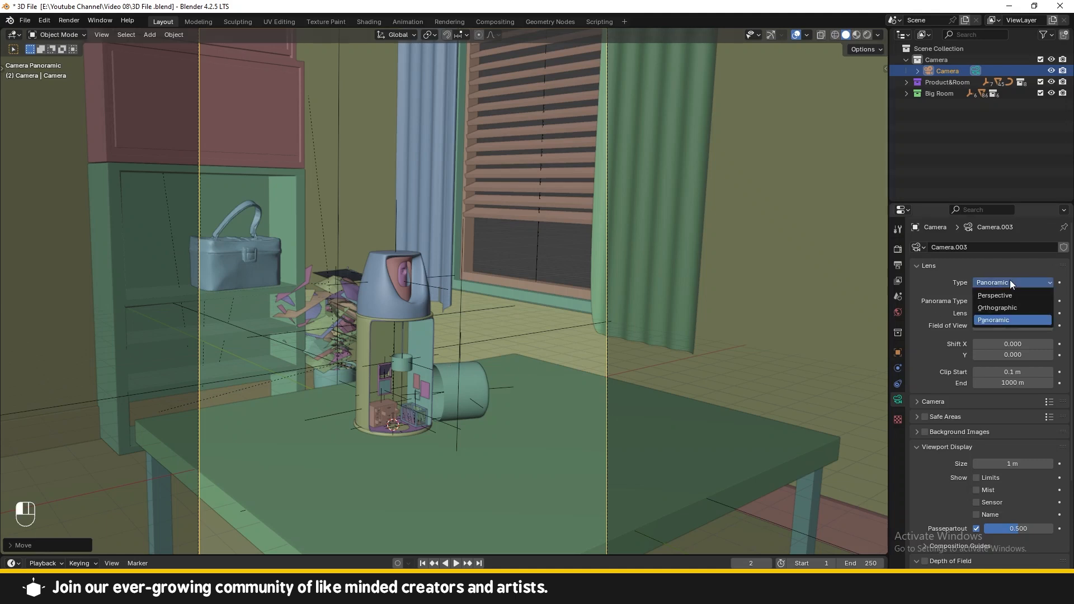
pyautogui.click(1004, 291)
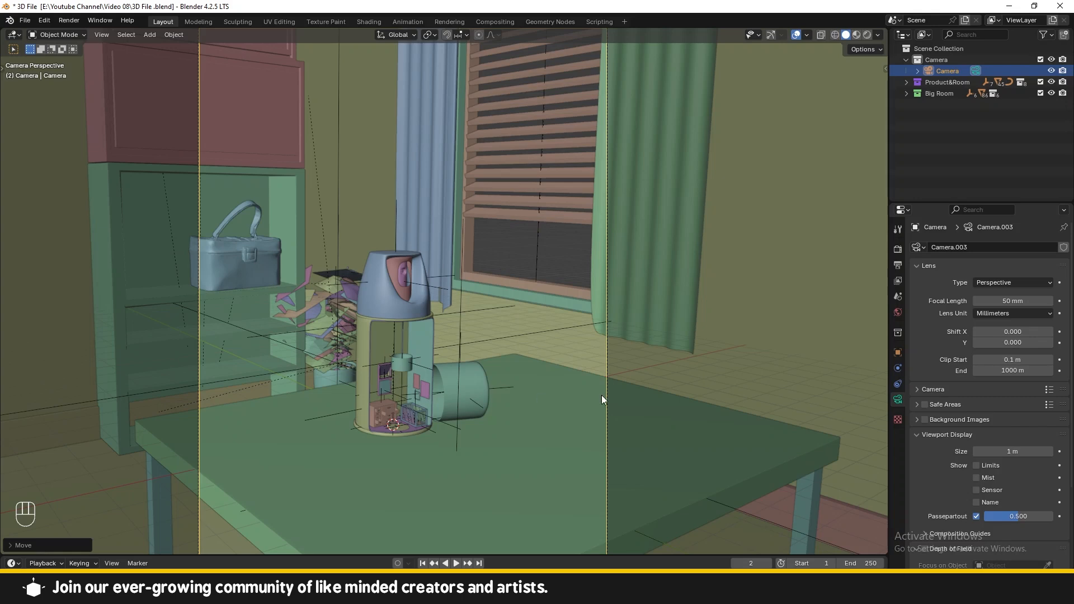
pyautogui.moveTo(1018, 305)
pyautogui.mouseDown()
pyautogui.moveTo(952, 305)
pyautogui.moveTo(1024, 305)
pyautogui.moveTo(977, 305)
pyautogui.moveTo(1012, 304)
pyautogui.mouseUp()
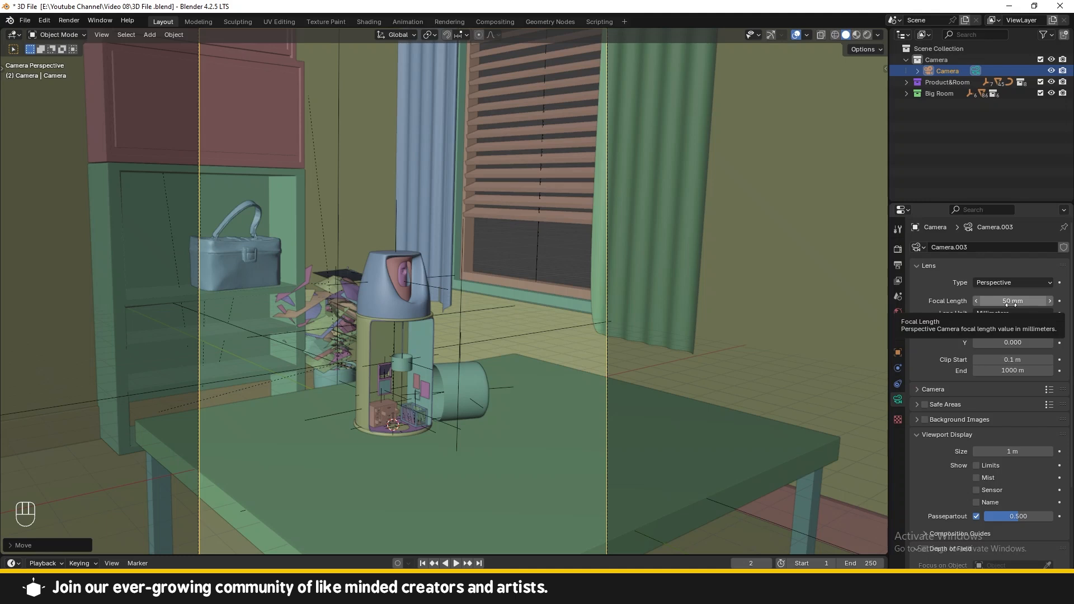
# - Try focal lengths of 11 mm and 35 mm on the perspective camera
pyautogui.moveTo(1010, 303); pyautogui.dragTo(958, 304)
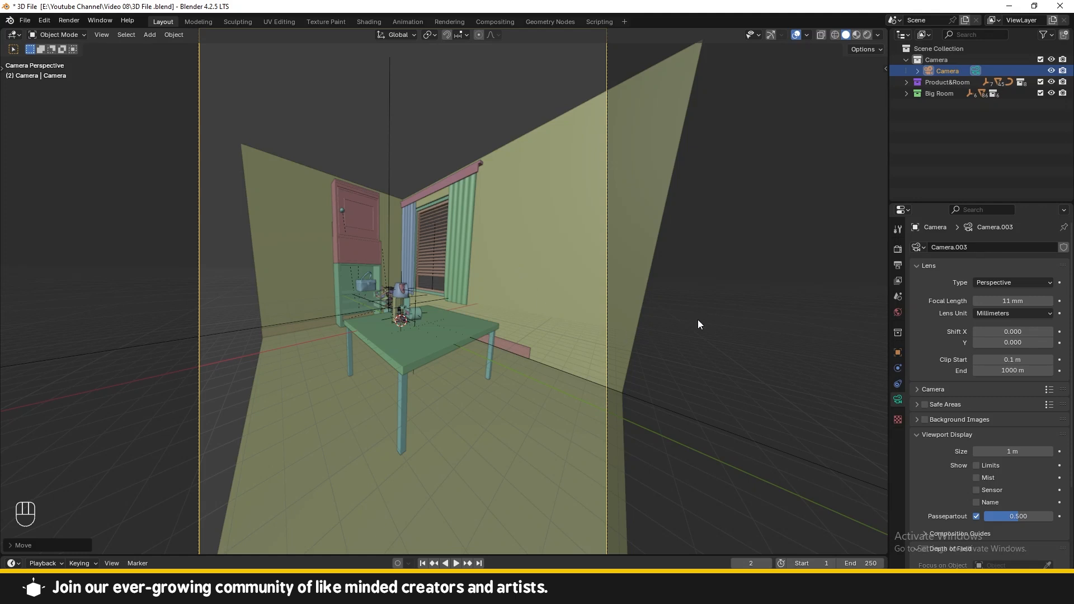
pyautogui.scroll(7, 552, 319)
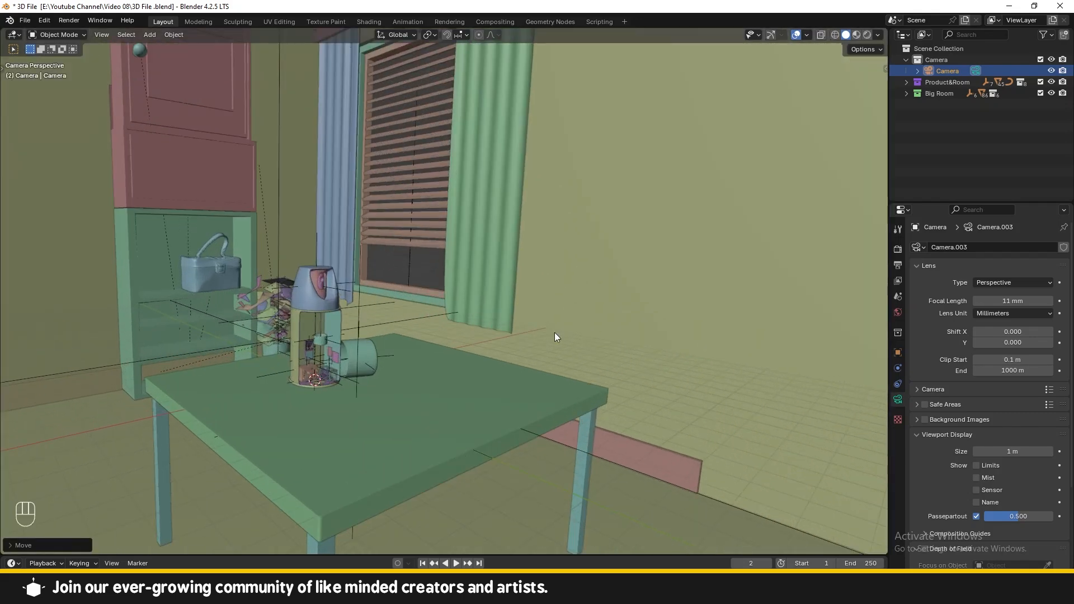
pyautogui.moveTo(989, 302); pyautogui.dragTo(1024, 303)
pyautogui.scroll(-7, 439, 296)
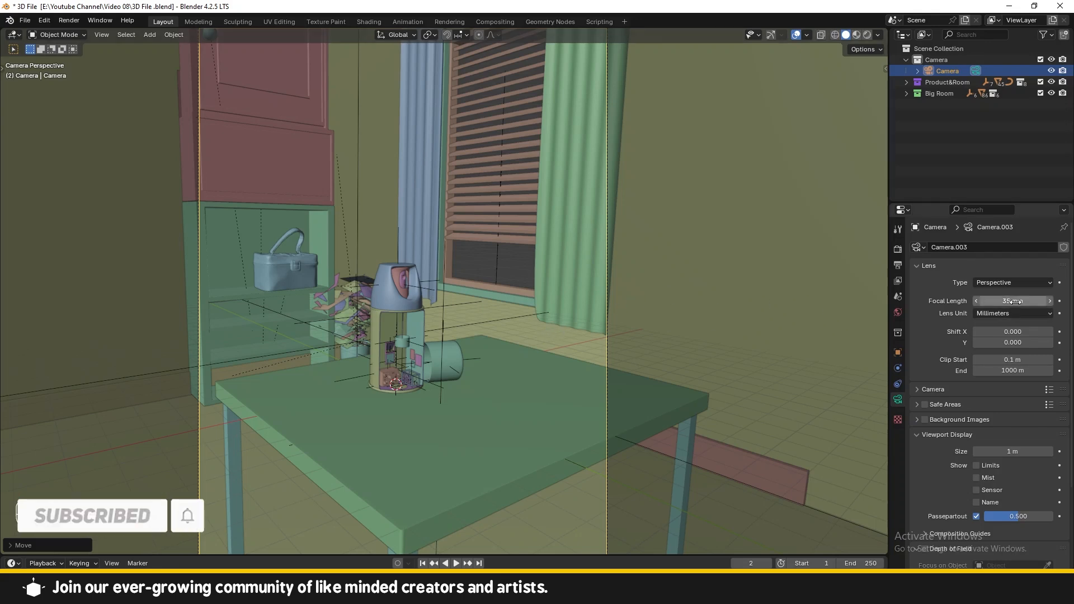
# - Set the camera's focal length to 85 mm
pyautogui.moveTo(1001, 301)
pyautogui.mouseDown()
pyautogui.moveTo(1066, 301)
pyautogui.moveTo(1012, 301)
pyautogui.mouseUp()
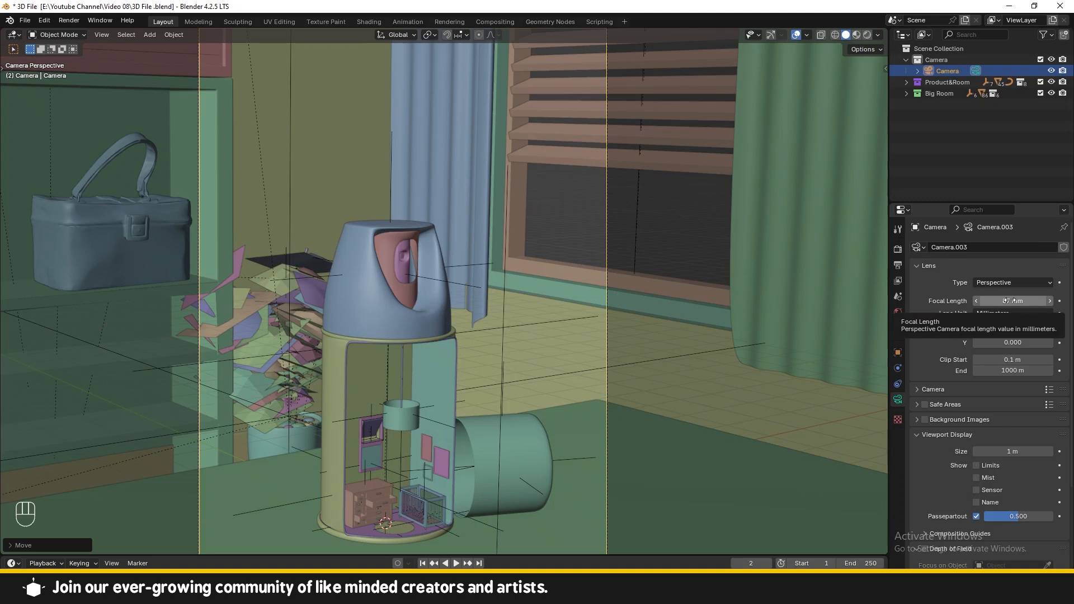
pyautogui.moveTo(1010, 302); pyautogui.dragTo(1012, 301)
pyautogui.click(1012, 302)
pyautogui.write('85')
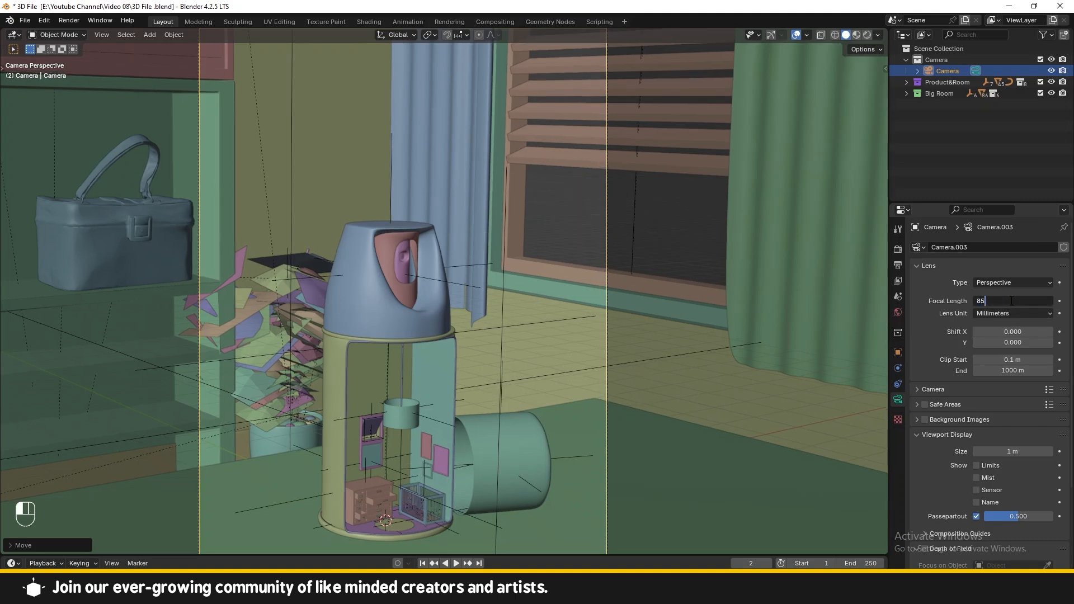
pyautogui.press('Return')
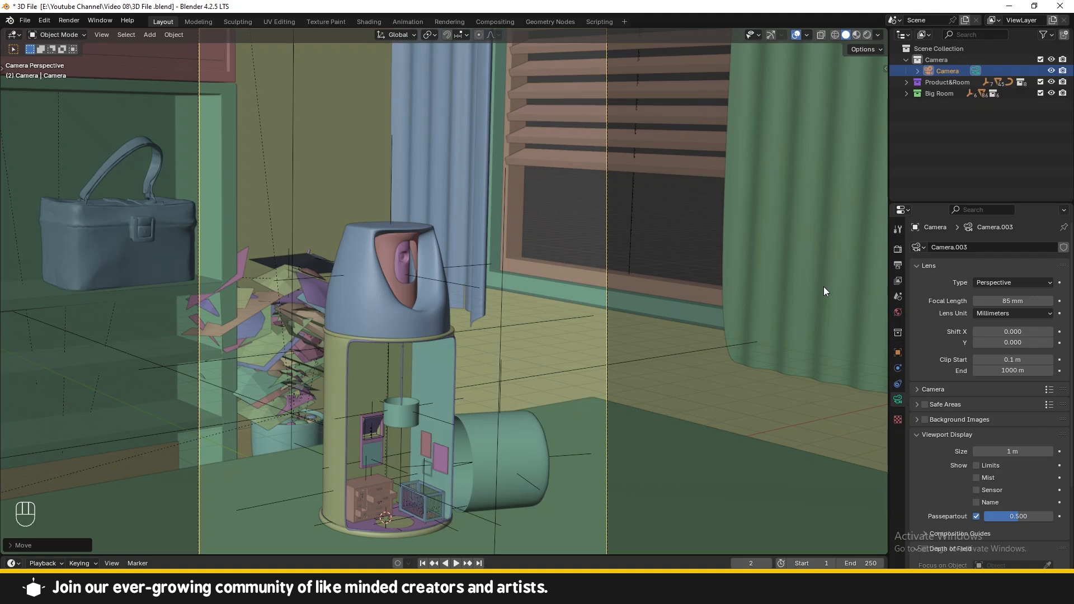
# - Set the camera's viewport display passepartout opacity to 1.000
pyautogui.scroll(-2, 593, 367)
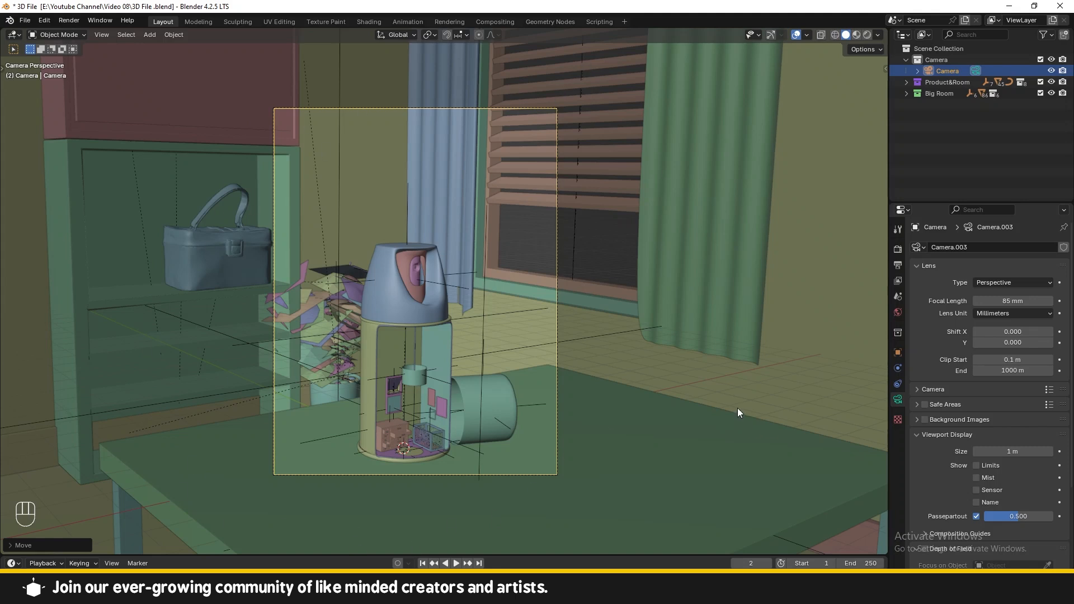
pyautogui.click(945, 434)
pyautogui.click(946, 450)
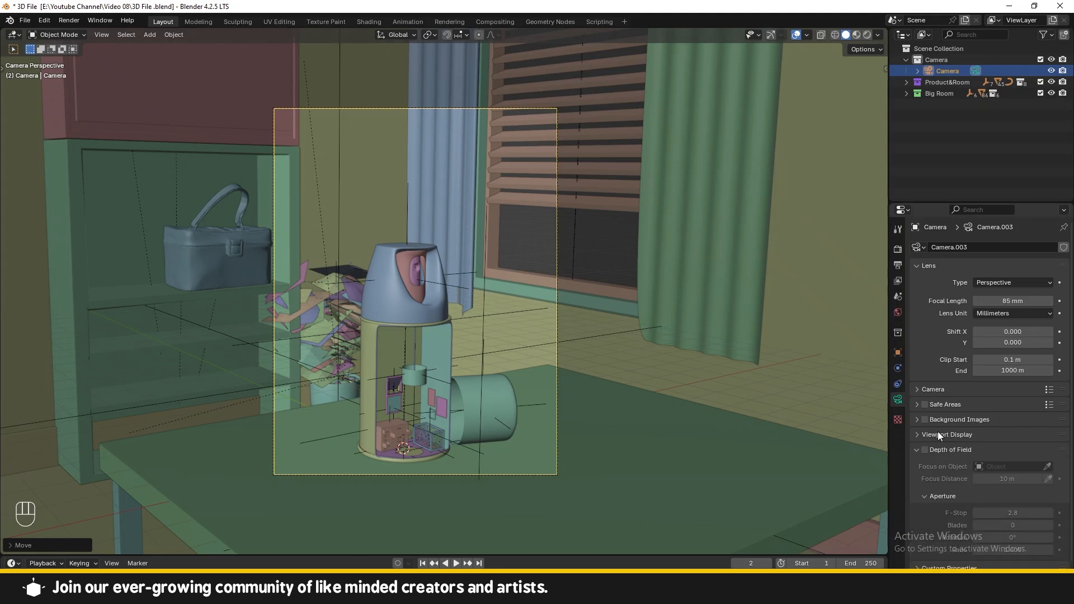
pyautogui.click(931, 436)
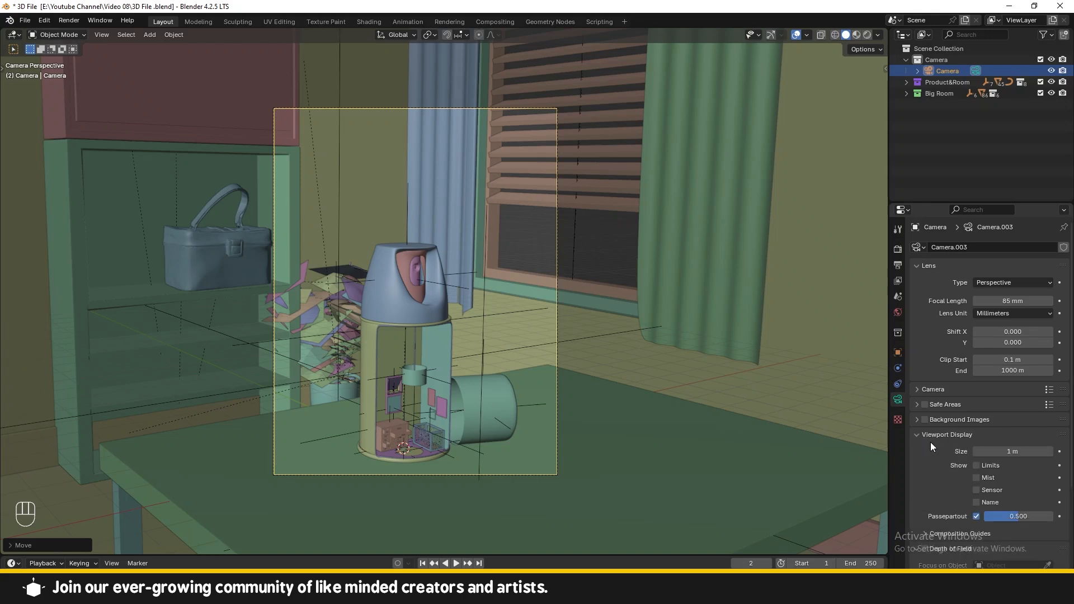
pyautogui.moveTo(1018, 519); pyautogui.dragTo(1053, 519)
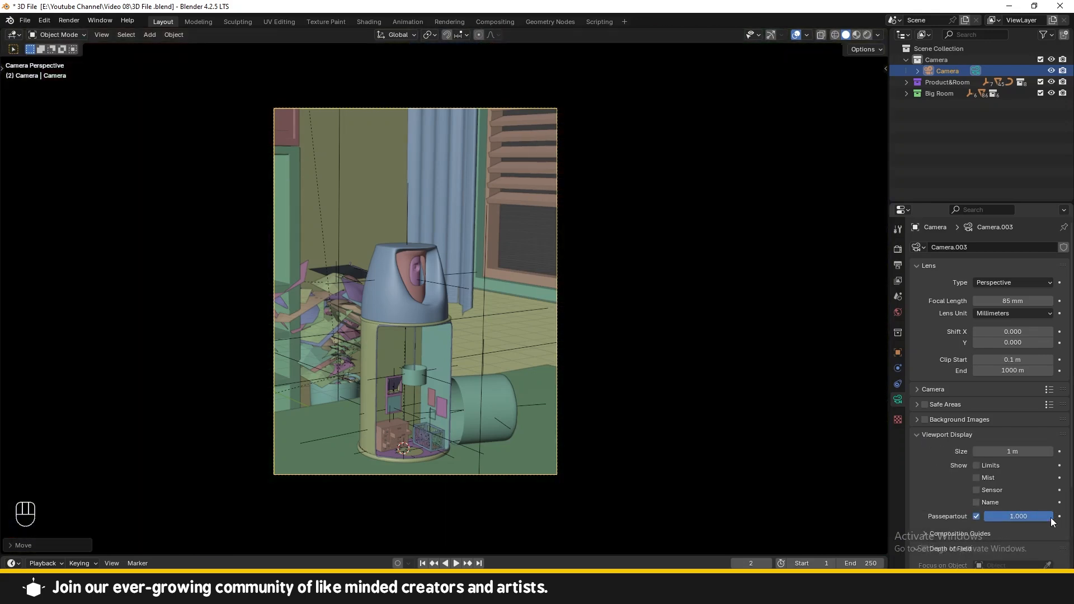
pyautogui.scroll(3, 549, 422)
pyautogui.scroll(-1, 645, 205)
pyautogui.scroll(-2, 645, 209)
pyautogui.scroll(2, 537, 324)
# - Try rotating the camera freely on all three axes, including about -25° on X, and shifting it along X to about -9.87 m
pyautogui.moveTo(542, 301); pyautogui.dragTo(515, 343, button='middle')
pyautogui.scroll(-6, 515, 344)
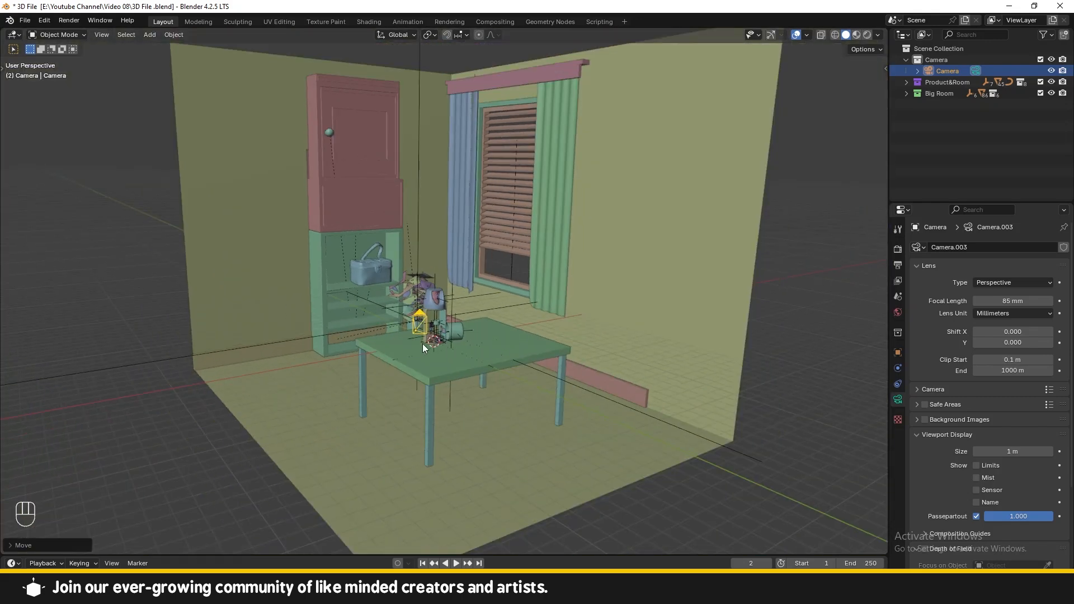
pyautogui.scroll(3, 422, 344)
pyautogui.click(899, 353)
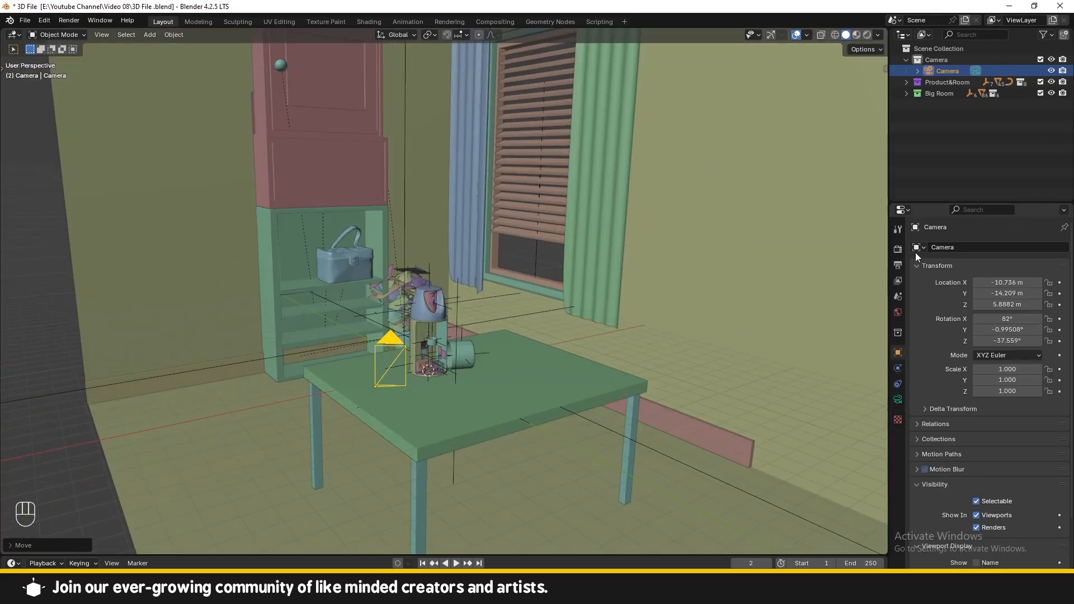
pyautogui.moveTo(1007, 319)
pyautogui.mouseDown()
pyautogui.moveTo(1030, 319)
pyautogui.moveTo(974, 319)
pyautogui.moveTo(1025, 329)
pyautogui.moveTo(1001, 339)
pyautogui.mouseUp()
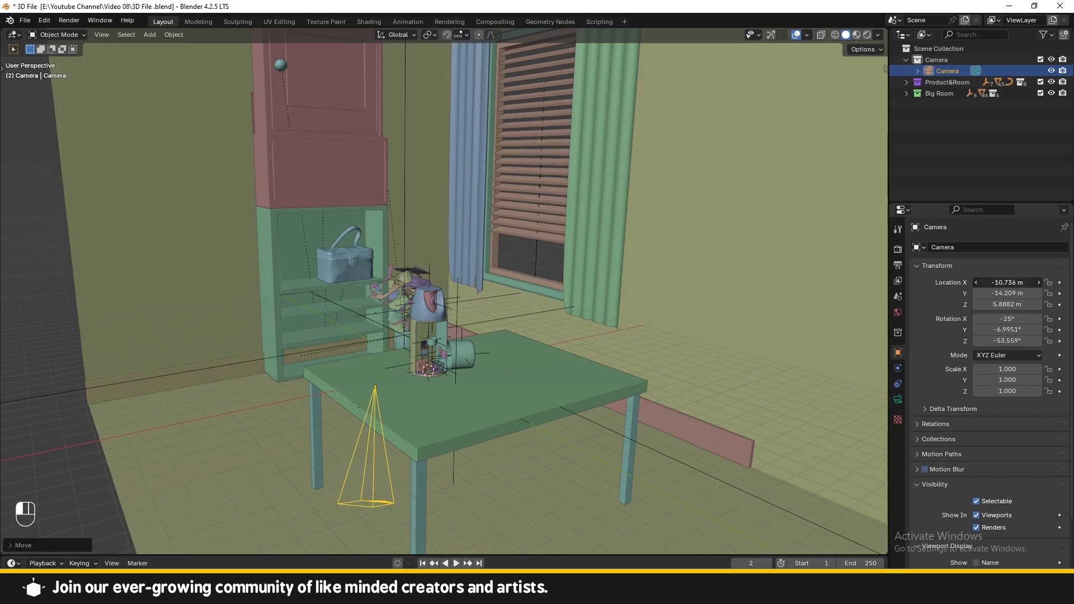
pyautogui.moveTo(1007, 283)
pyautogui.mouseDown()
pyautogui.moveTo(992, 283)
pyautogui.moveTo(1012, 283)
pyautogui.mouseUp()
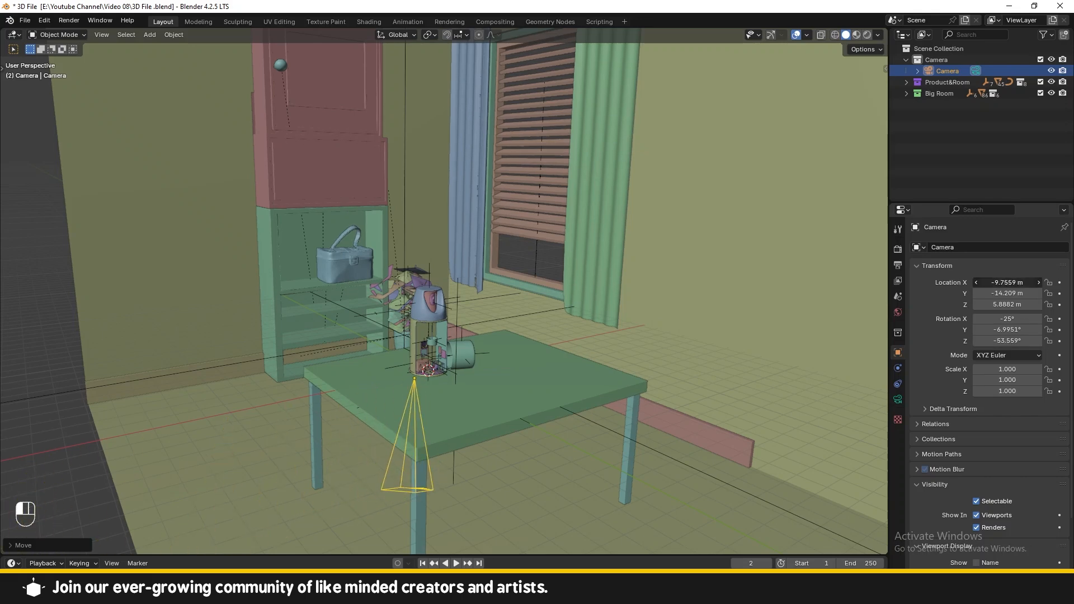
# - Delete the camera from the scene
pyautogui.scroll(-2, 393, 440)
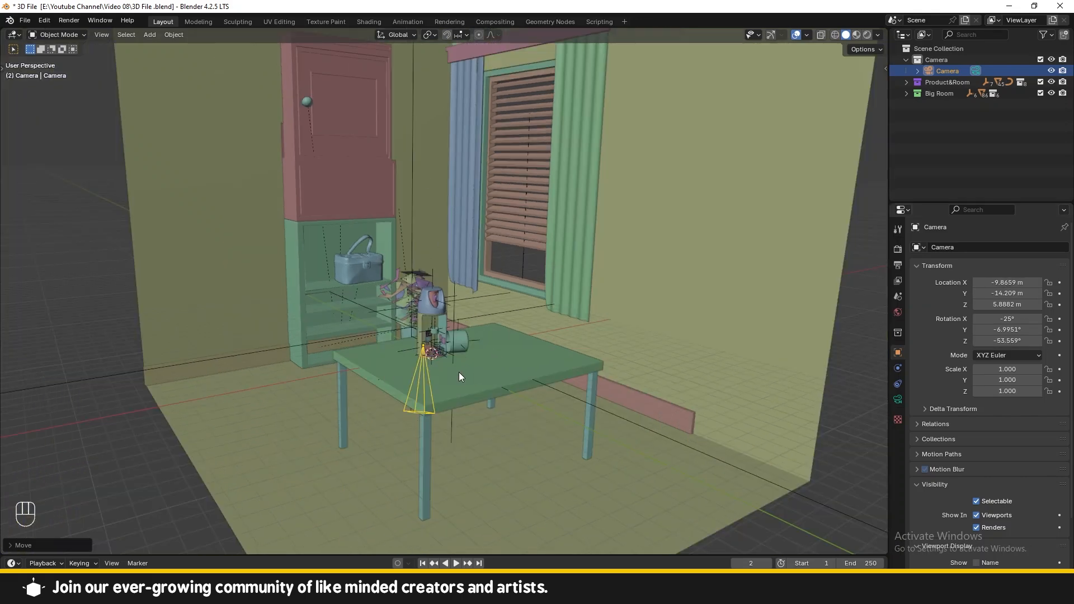
pyautogui.scroll(2, 408, 457)
pyautogui.press('x')
pyautogui.click(405, 465)
pyautogui.scroll(2, 496, 257)
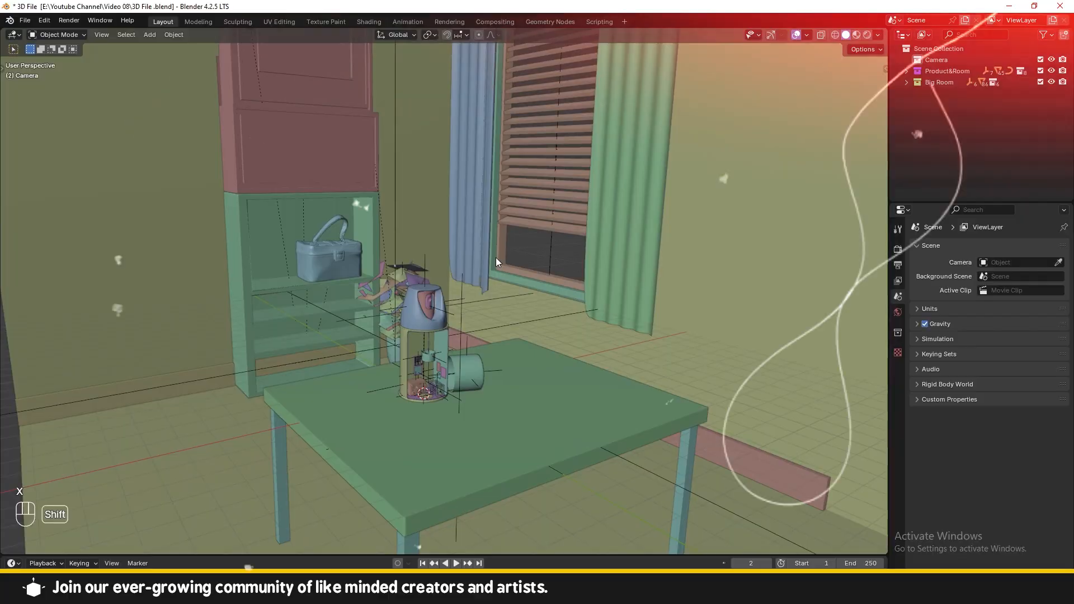
# - Add a new camera and move it axis by axis to about X -7.55 m, Y -8.76 m, Z 7.13 m
pyautogui.hotkey('shift', 'a')
pyautogui.click(490, 257)
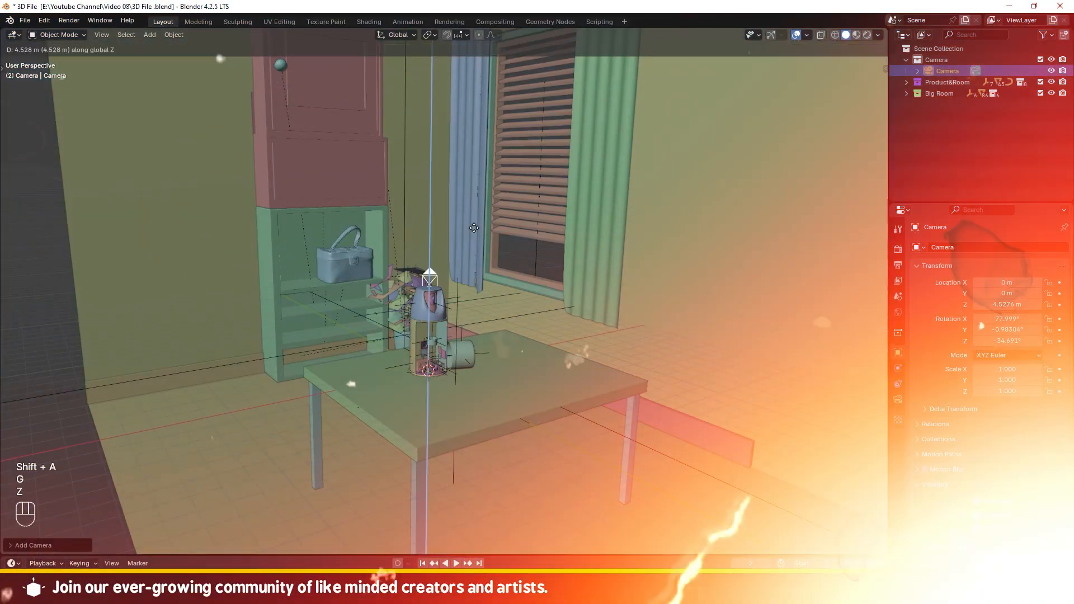
pyautogui.press('g')
pyautogui.press('z')
pyautogui.click(460, 218)
pyautogui.click(646, 384)
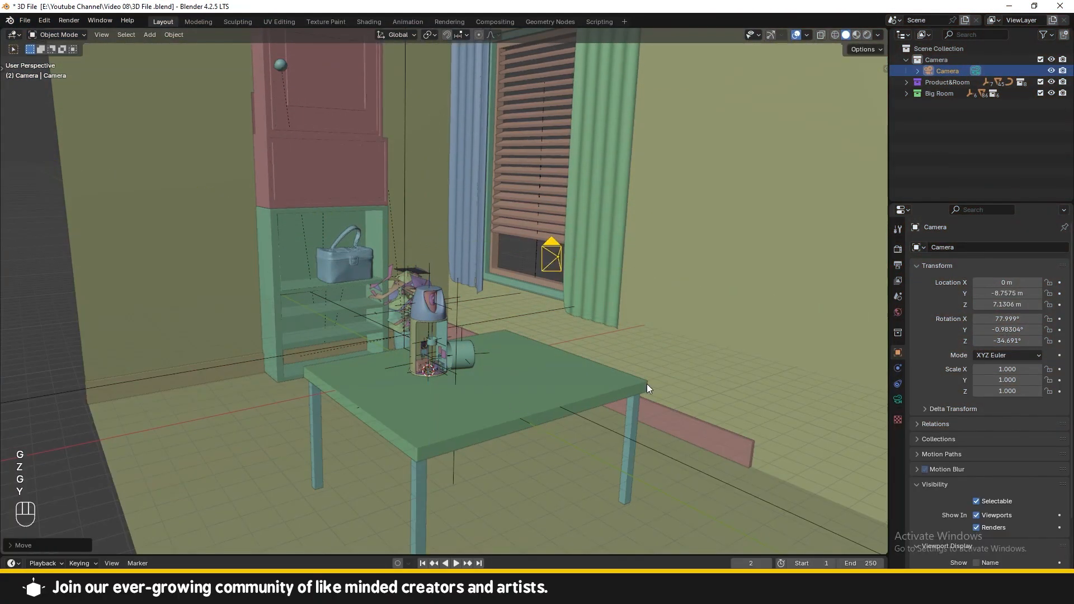
pyautogui.press('g')
pyautogui.press('x')
pyautogui.click(470, 387)
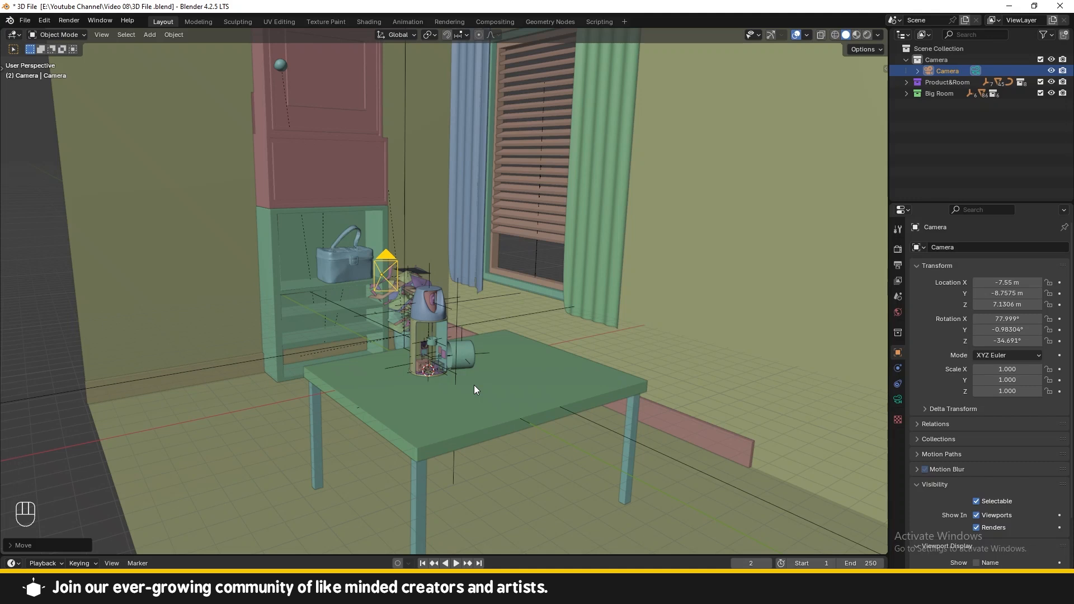
# - Set the camera's rotation to 90° on X, 0° on Y and 0° on Z
pyautogui.scroll(2, 374, 290)
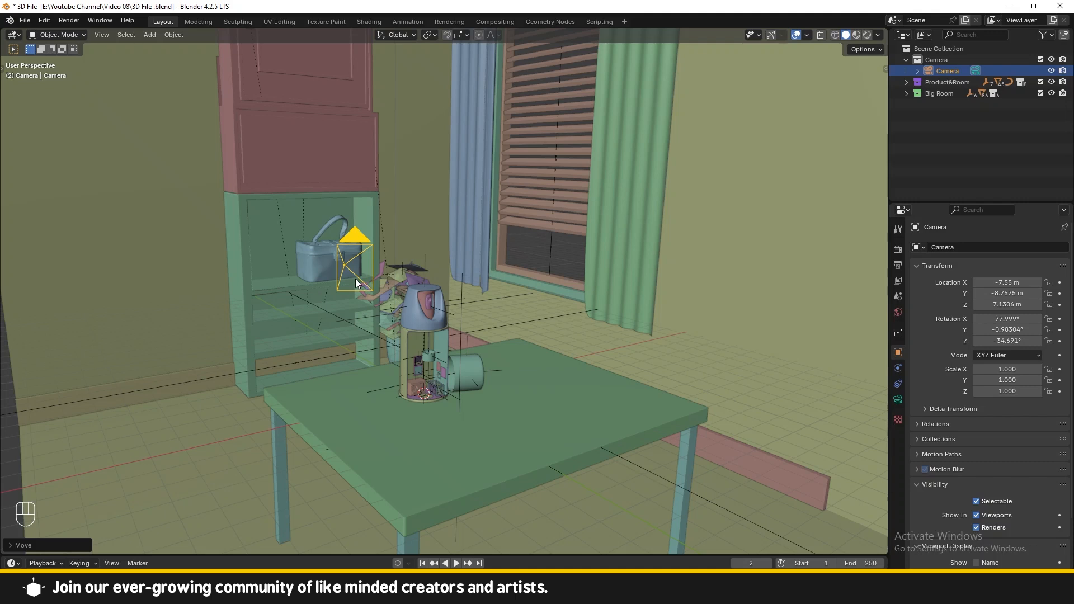
pyautogui.click(353, 244)
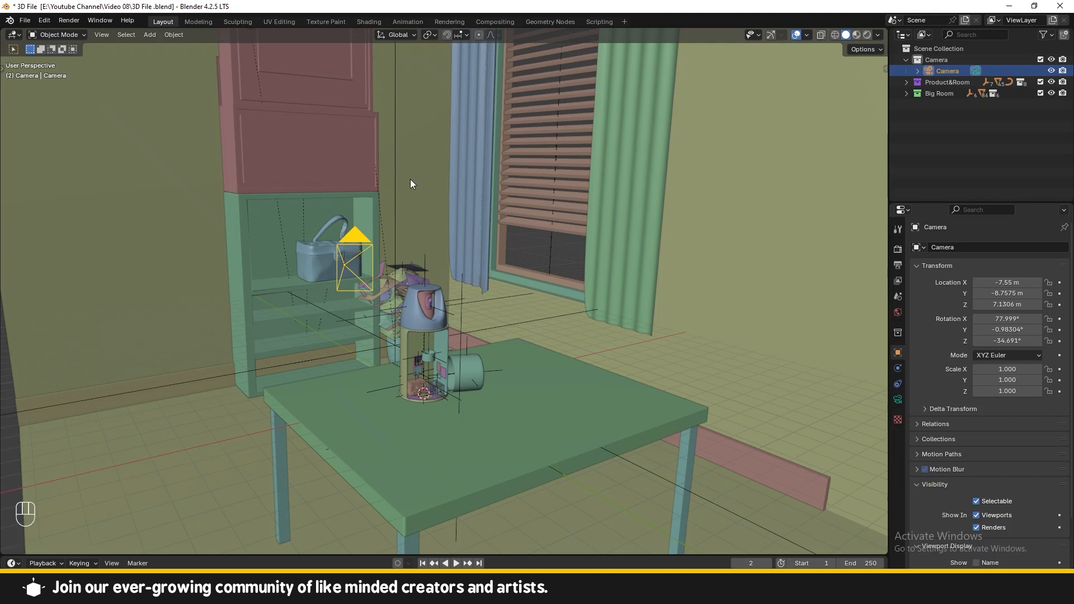
pyautogui.click(1018, 318)
pyautogui.write('90')
pyautogui.press('Return')
pyautogui.click(1007, 330)
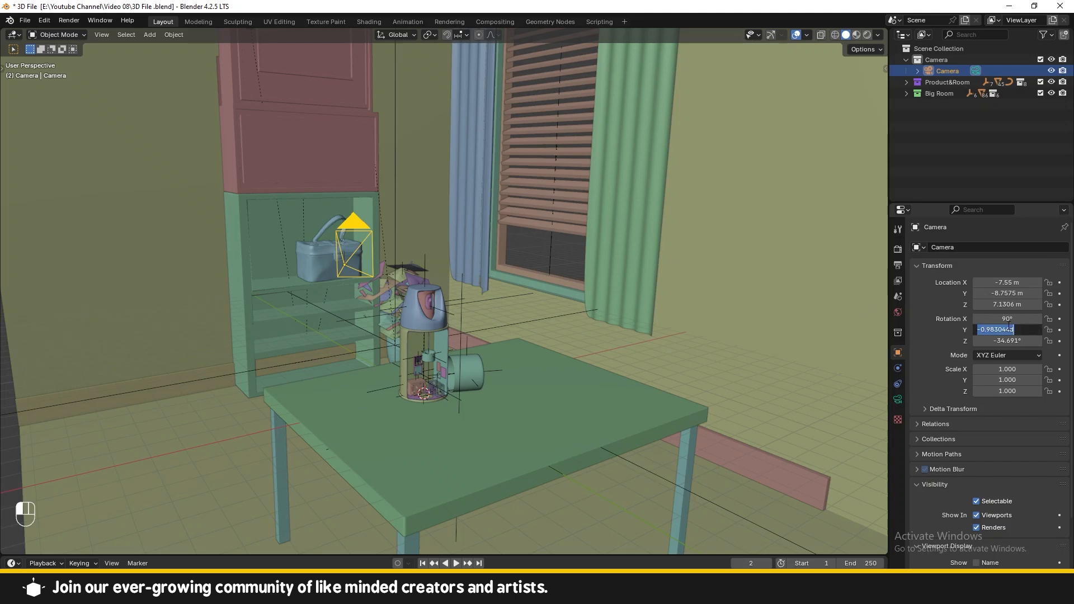
pyautogui.write('0')
pyautogui.press('Return')
pyautogui.click(1007, 341)
pyautogui.write('0')
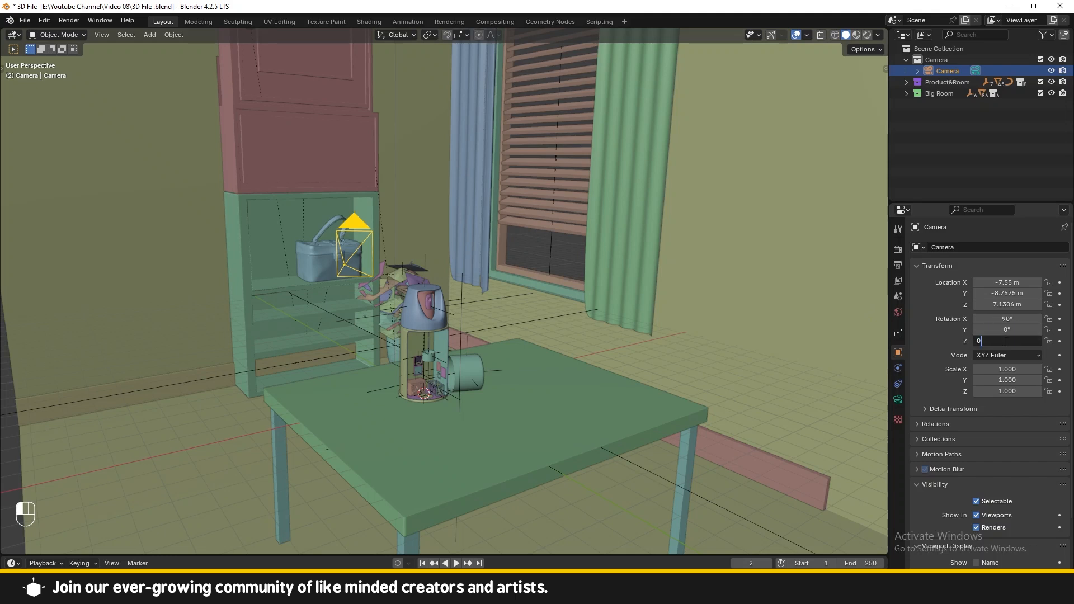
pyautogui.press('Return')
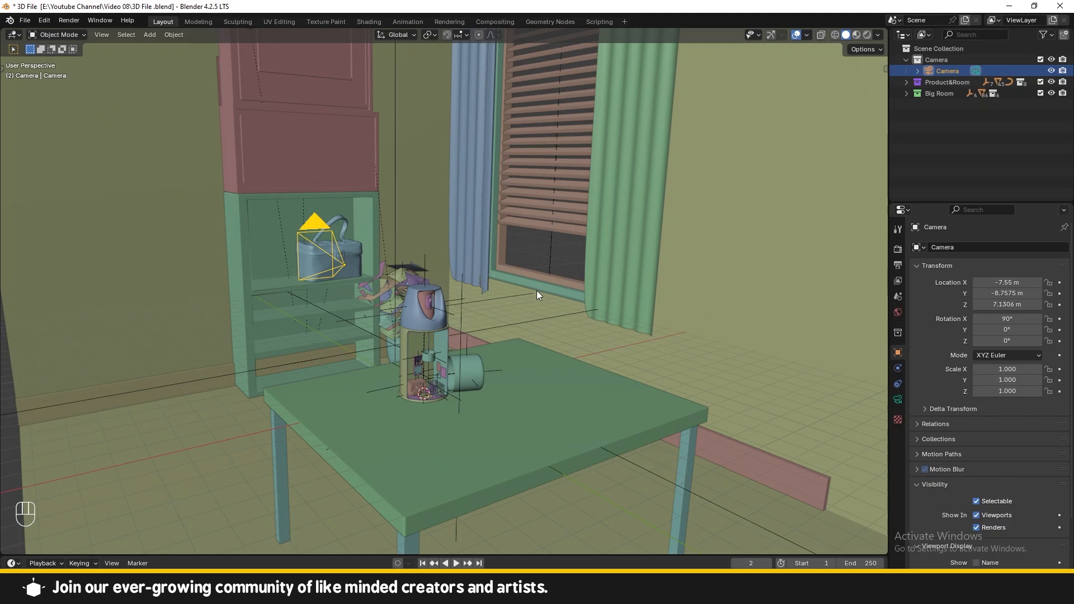
# - Add a cube-shaped empty at the 3D cursor
pyautogui.hotkey('shift', 'a')
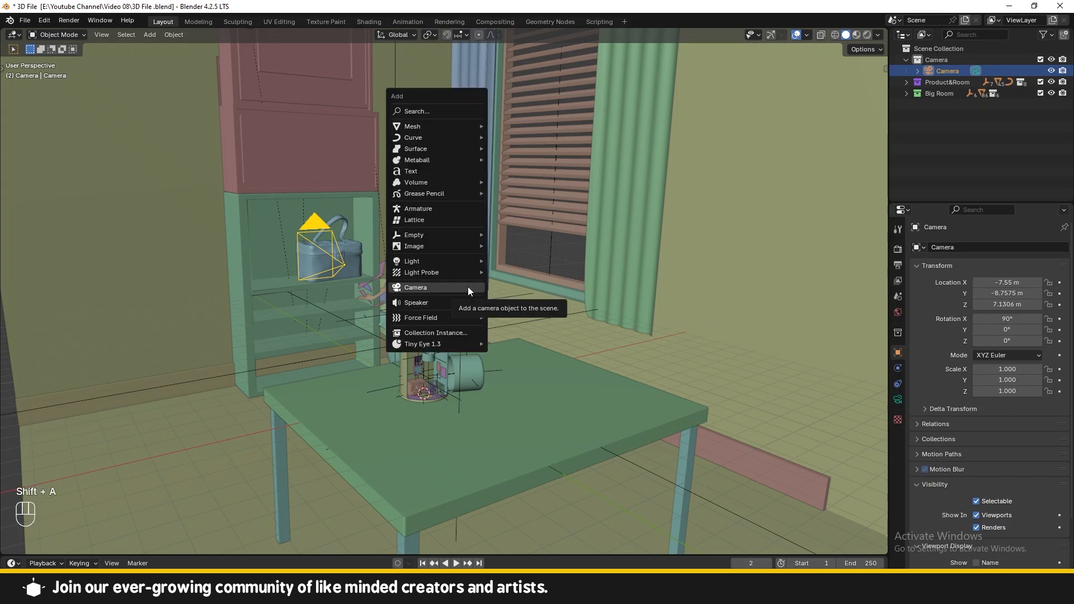
pyautogui.moveTo(445, 238)
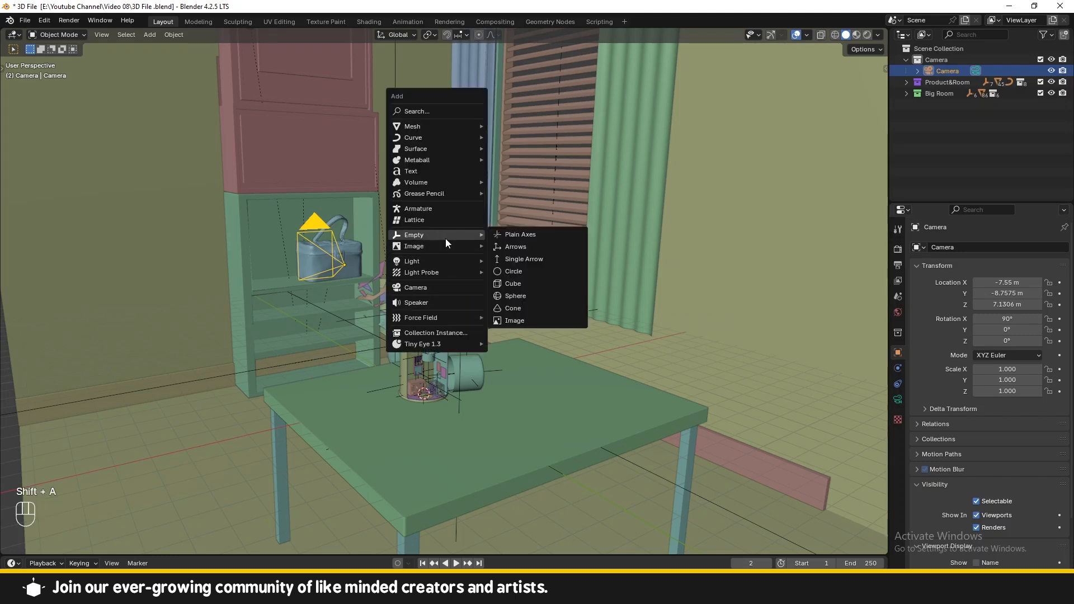
pyautogui.click(527, 285)
pyautogui.press('g')
pyautogui.press('z')
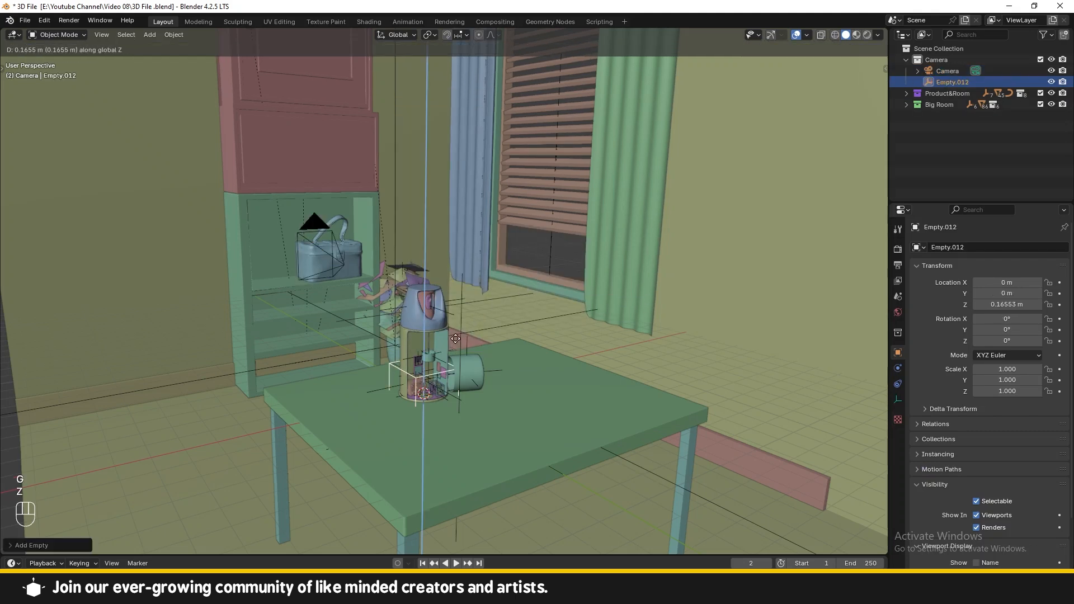
pyautogui.click(464, 229)
pyautogui.hotkey('ctrl', 'z')
# - Select the camera and set its X, Y and Z location to 0 m, aligning it with the empty
pyautogui.click(320, 224)
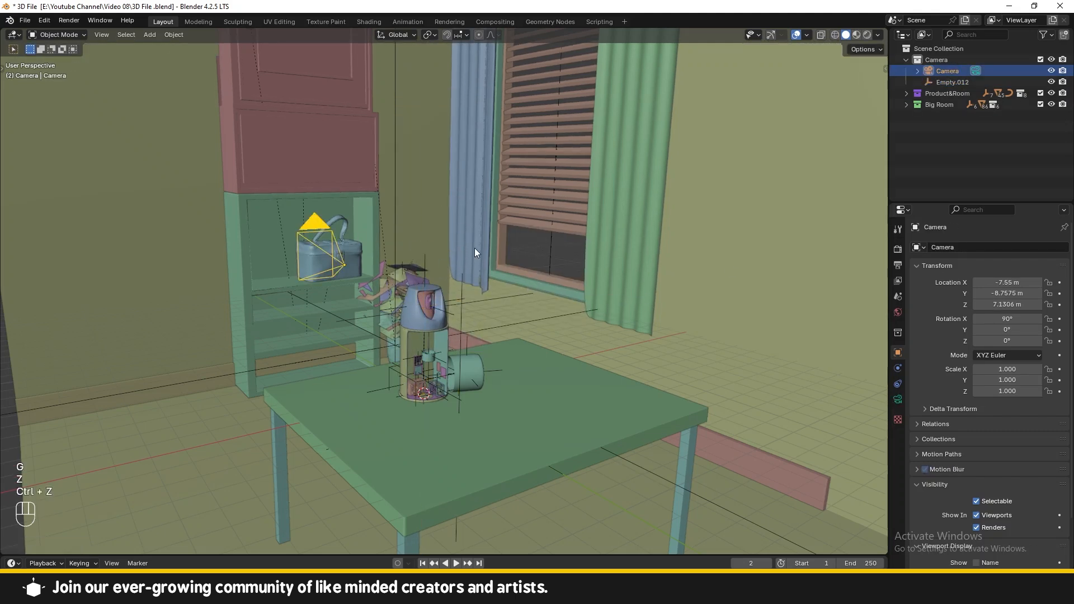
pyautogui.doubleClick(1002, 283)
pyautogui.write('0')
pyautogui.press('Return')
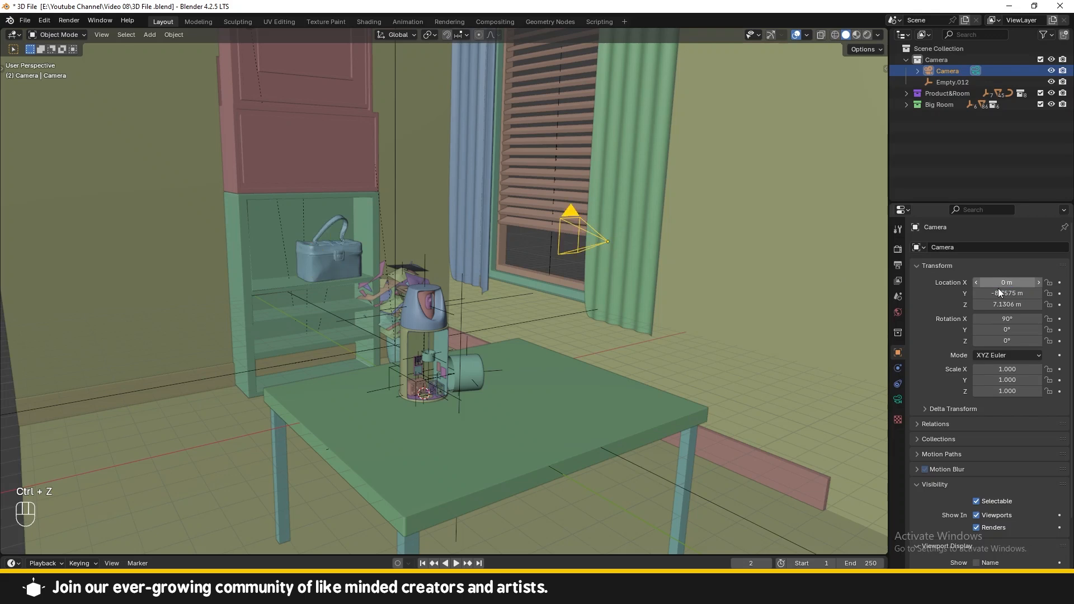
pyautogui.doubleClick(1001, 293)
pyautogui.write('0')
pyautogui.press('Return')
pyautogui.doubleClick(1002, 304)
pyautogui.write('0')
pyautogui.press('Return')
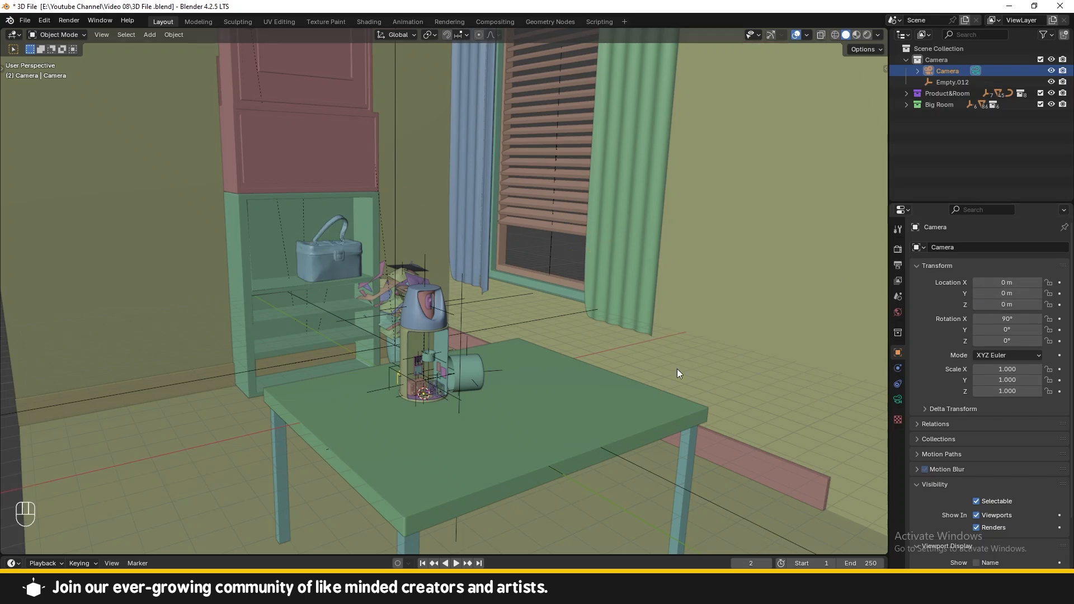
# - Parent the camera to the cube empty without inverse
pyautogui.scroll(8, 677, 368)
pyautogui.moveTo(508, 424)
pyautogui.keyDown('shift'); pyautogui.mouseDown(button='middle')
pyautogui.moveTo(600, 247)
pyautogui.moveTo(629, 227)
pyautogui.mouseUp(button='middle'); pyautogui.keyUp('shift')
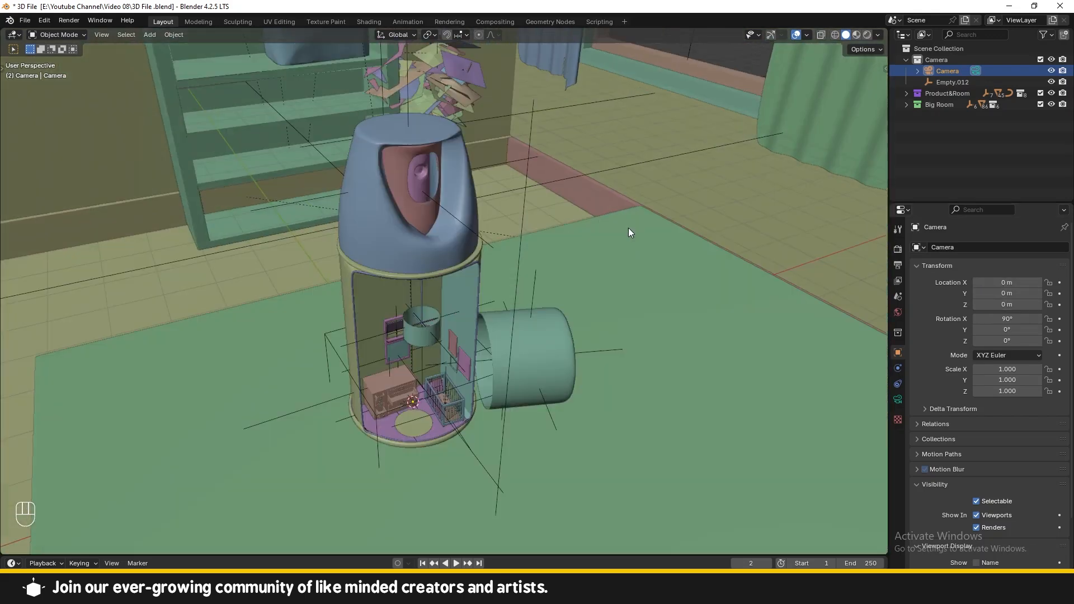
pyautogui.scroll(-1, 629, 227)
pyautogui.moveTo(559, 341); pyautogui.dragTo(794, 244, button='middle')
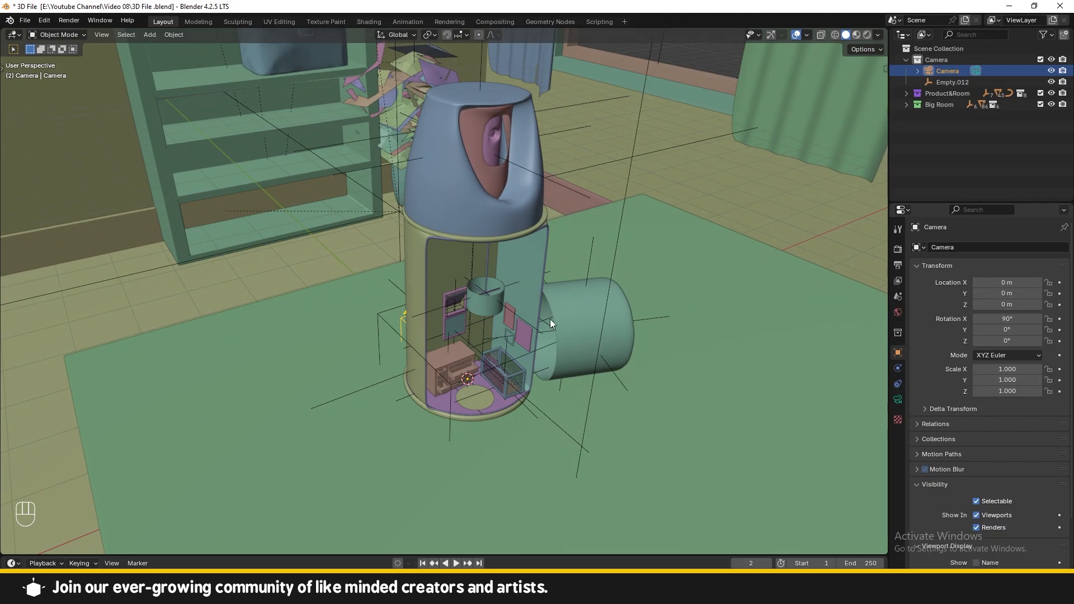
pyautogui.click(393, 310)
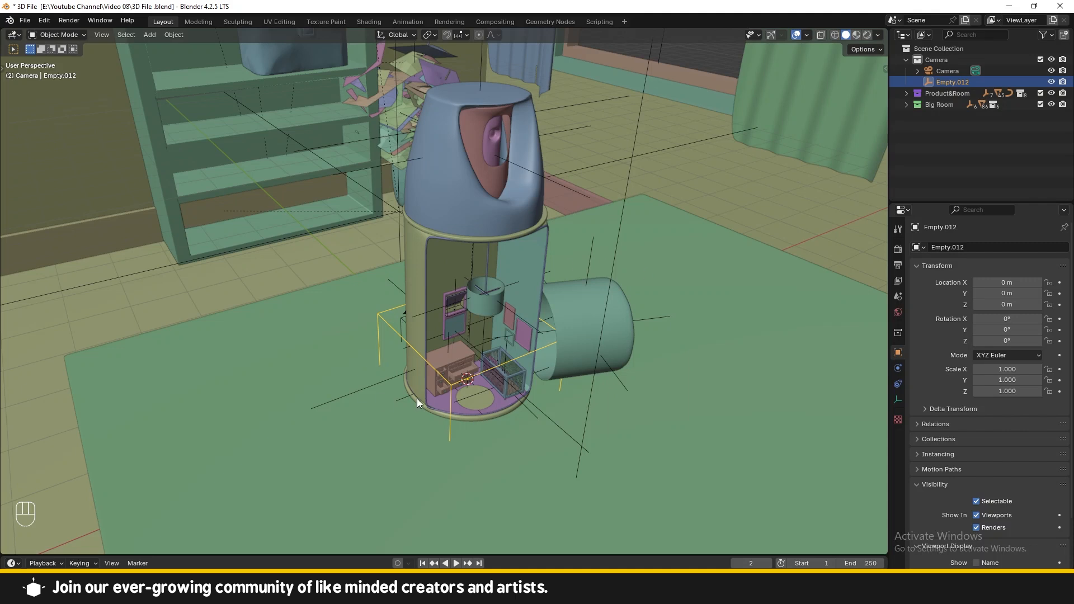
pyautogui.click(403, 319)
pyautogui.keyDown('shift'); pyautogui.click(378, 317); pyautogui.keyUp('shift')
pyautogui.hotkey('ctrl', 'p')
pyautogui.click(386, 317)
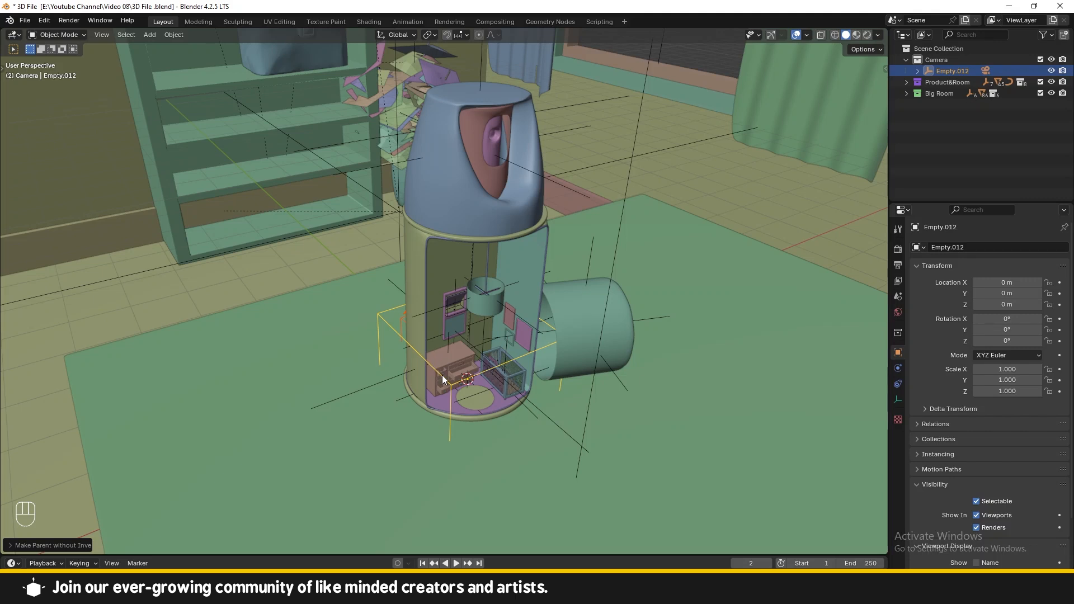
# - Move the cube empty axis by axis to about X -3.80 m, Y -4.24 m, Z 2.88 m
pyautogui.press('g')
pyautogui.press('z')
pyautogui.click(463, 290)
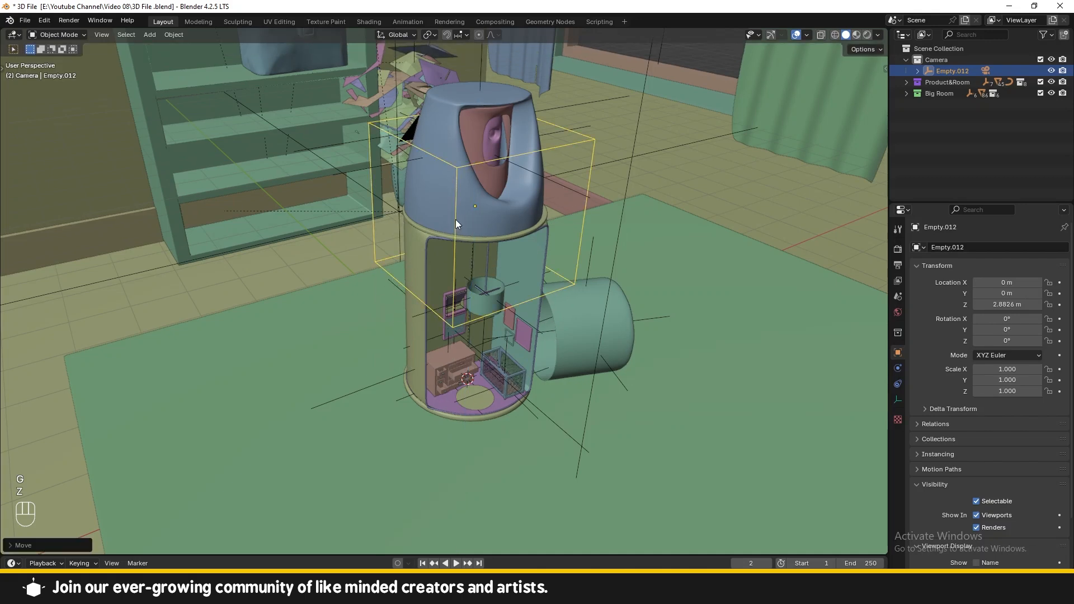
pyautogui.press('g')
pyautogui.press('y')
pyautogui.click(726, 432)
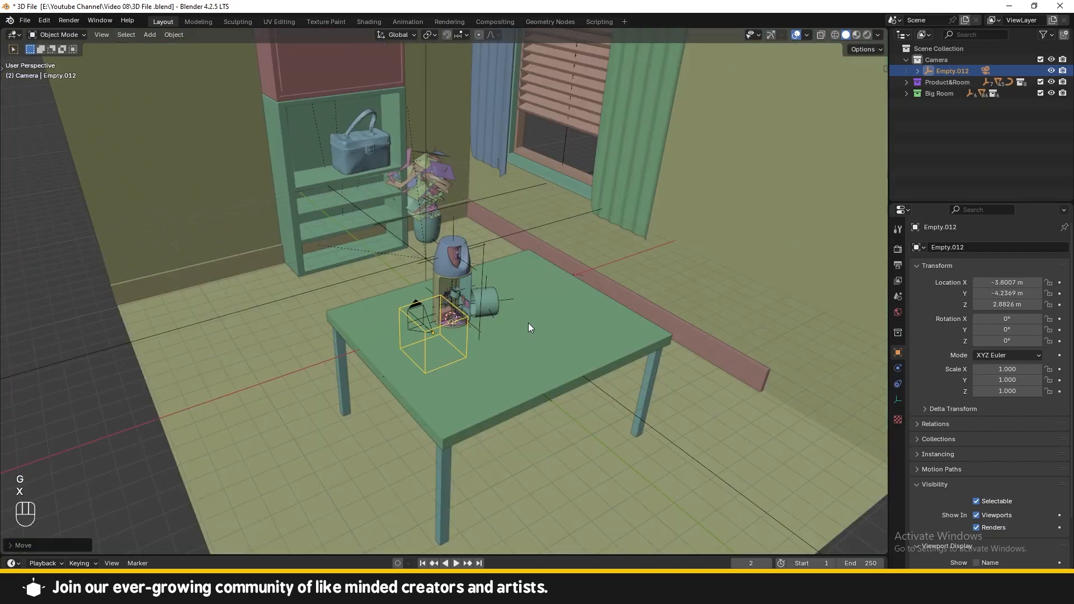
# - Rotate the cube empty to about -36.8° on Z and move it to about X -4.96 m, Y -8.29 m
pyautogui.scroll(-1, 494, 321)
pyautogui.press('KP_0')
pyautogui.scroll(-5, 495, 318)
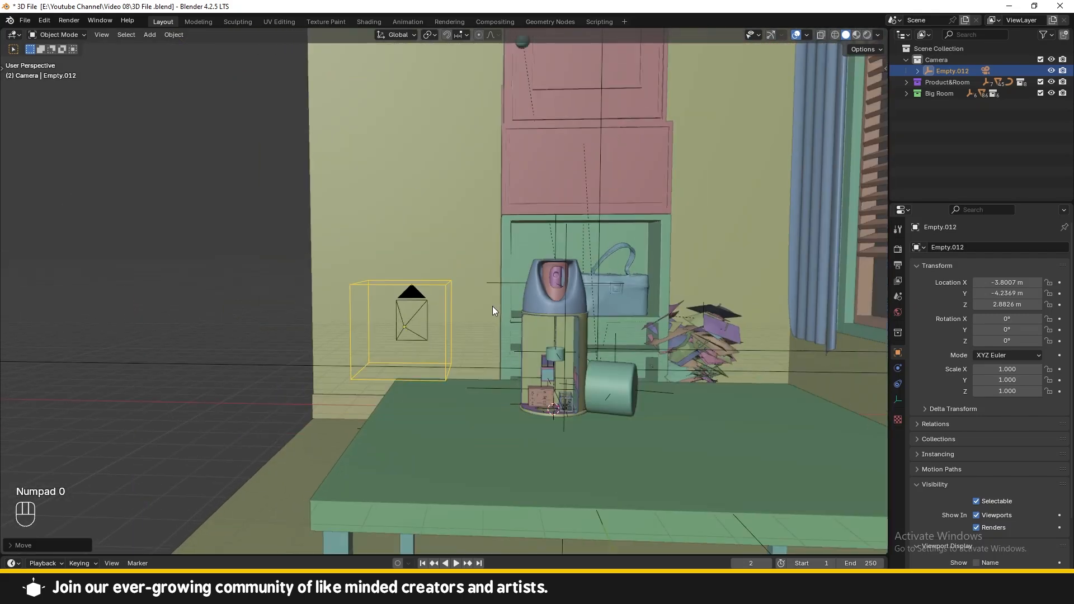
pyautogui.scroll(-3, 468, 317)
pyautogui.moveTo(444, 328); pyautogui.dragTo(560, 347, button='middle')
pyautogui.press('r')
pyautogui.press('z')
pyautogui.click(646, 432)
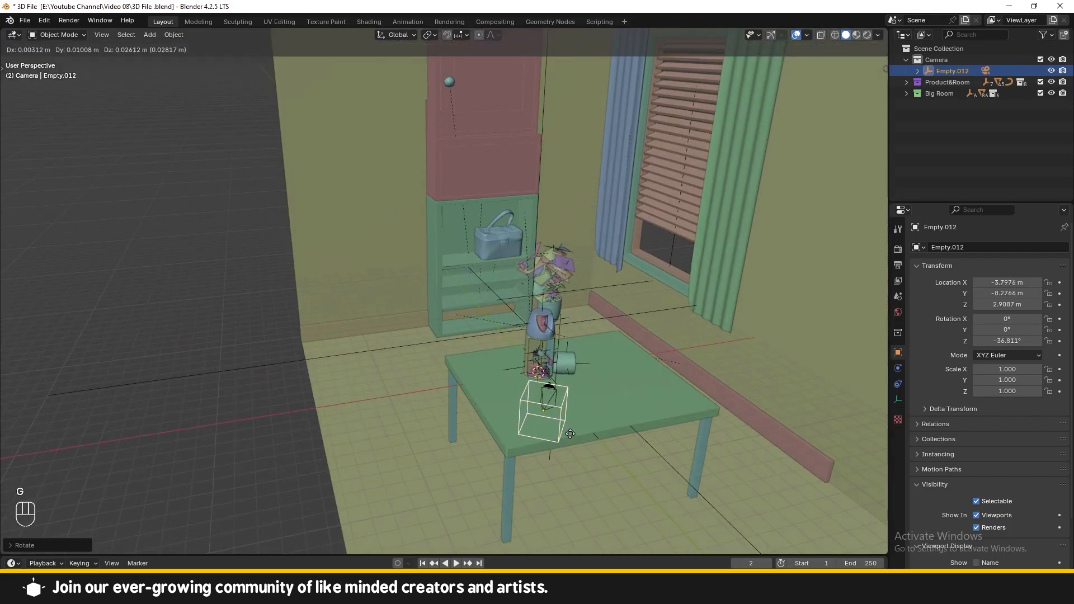
pyautogui.press('g')
pyautogui.press('x')
pyautogui.click(553, 442)
# - Rotate the cube empty around the global Z axis to about -44.9°
pyautogui.press('r')
pyautogui.press('z')
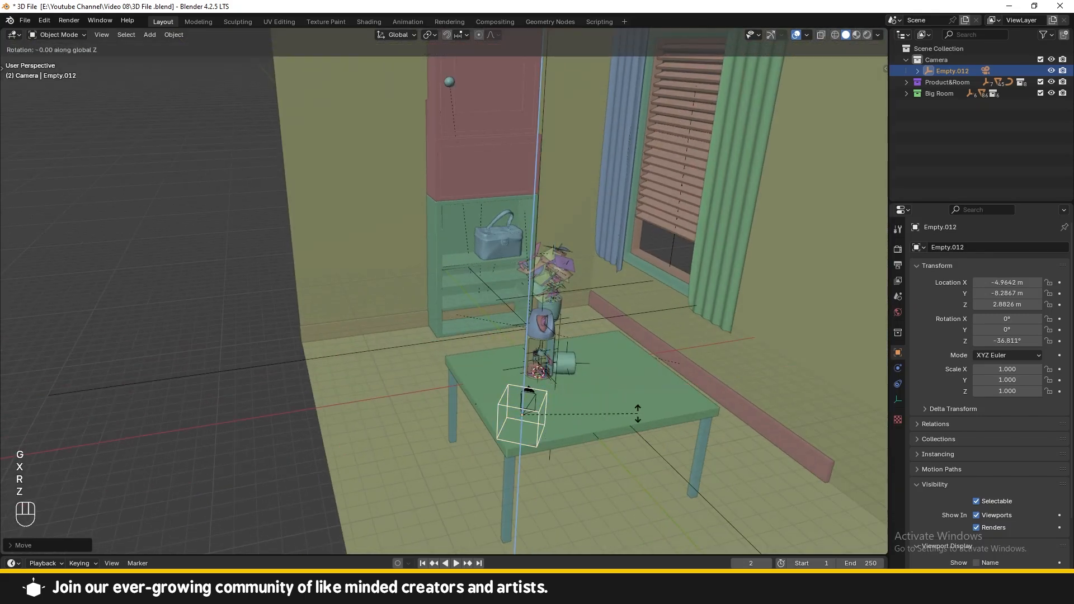
pyautogui.click(647, 423)
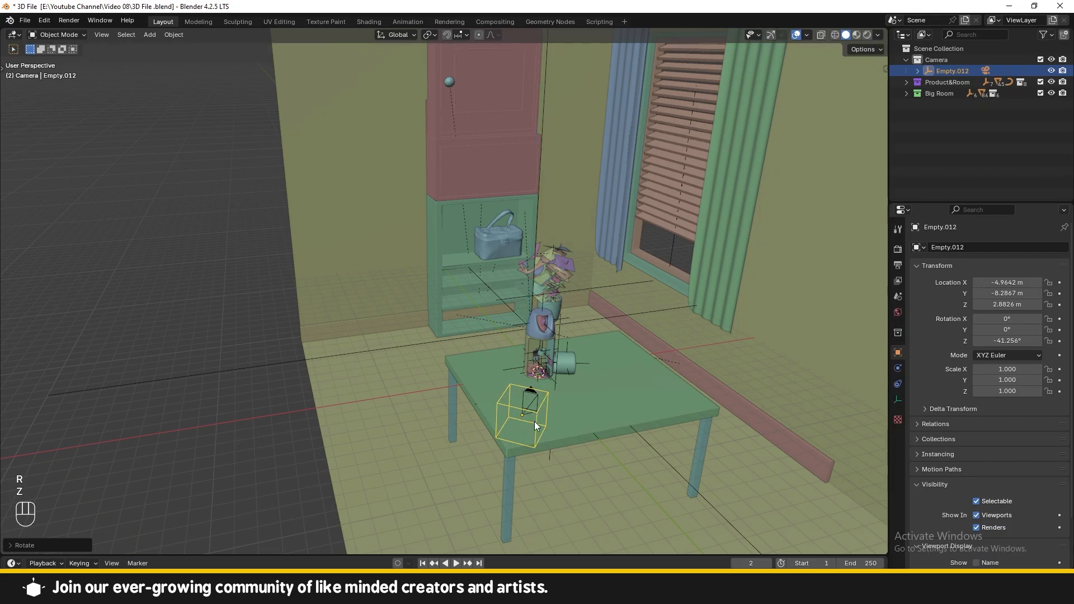
pyautogui.press('r')
pyautogui.press('z')
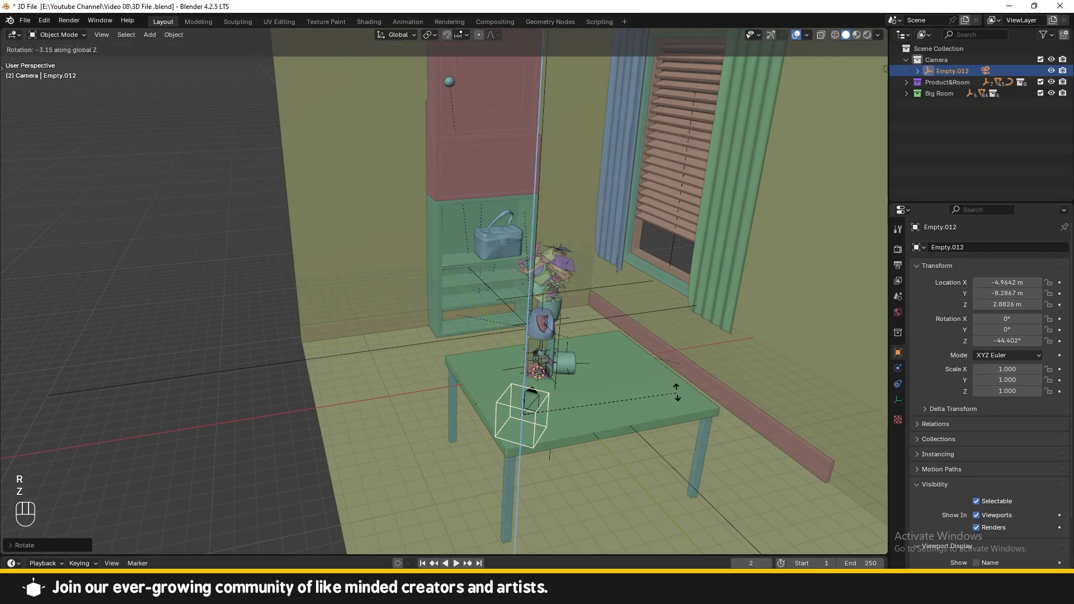
pyautogui.click(680, 395)
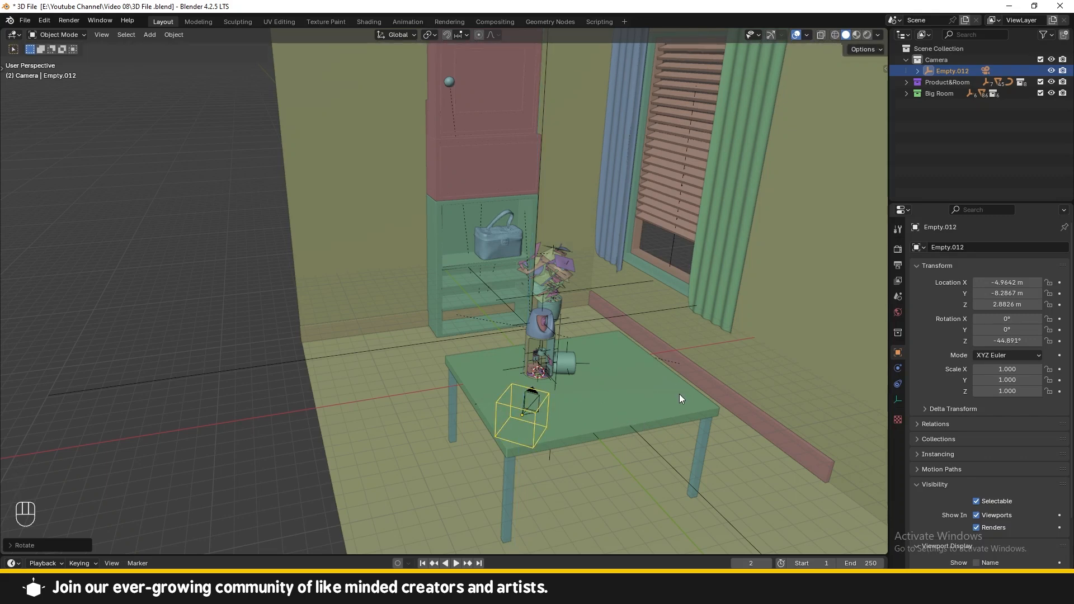
# - In camera view, move the cube empty along its local X axis and down on Z to about X -6.30 m, Y -6.95 m, Z 2.61 m
pyautogui.press('KP_0')
pyautogui.scroll(5, 448, 314)
pyautogui.press('g')
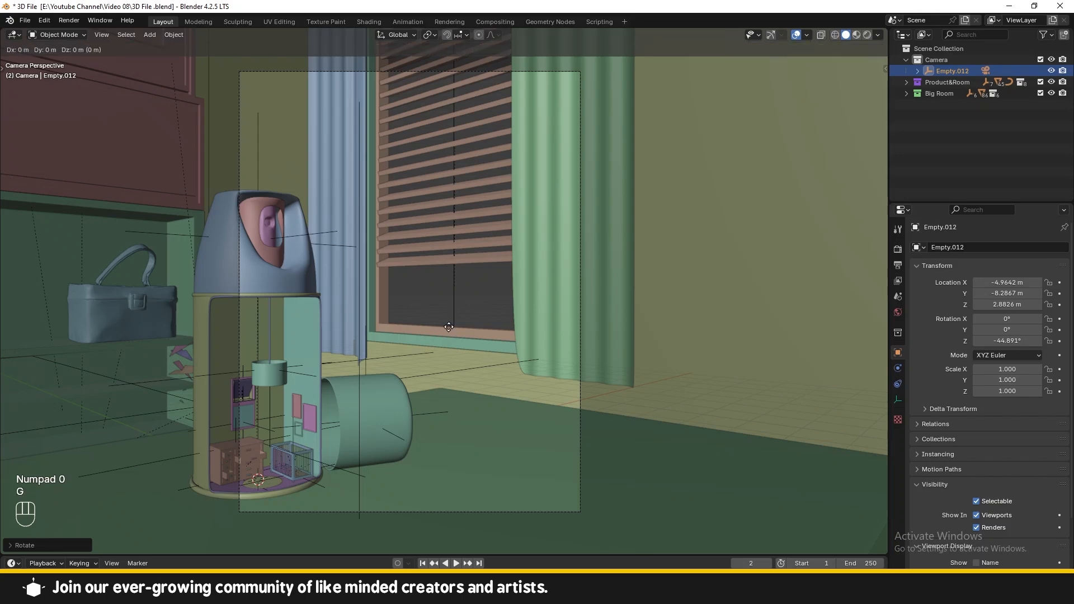
pyautogui.press('x')
pyautogui.press('x')
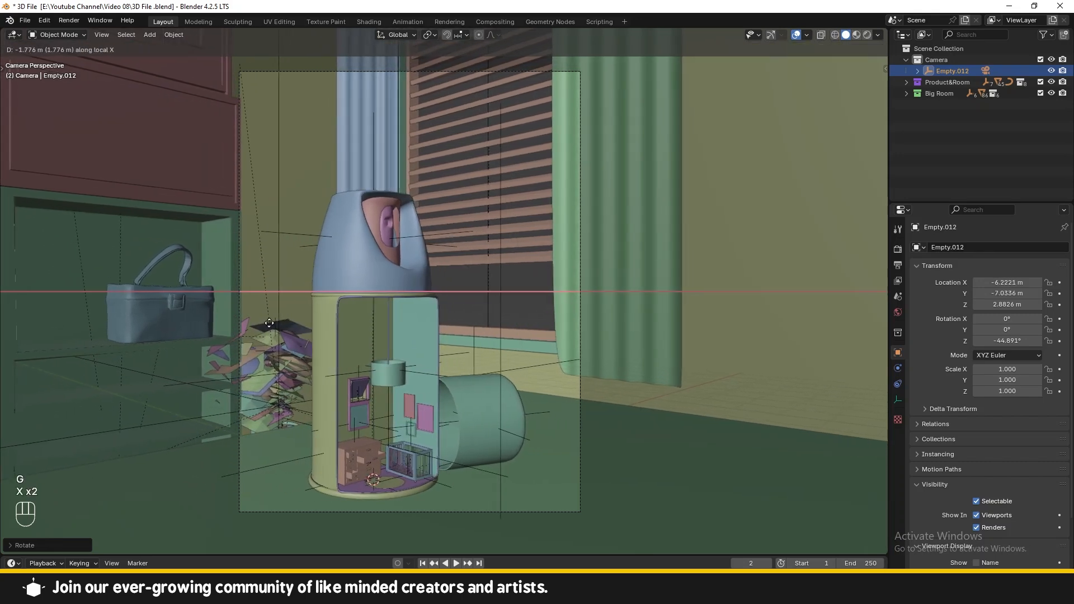
pyautogui.click(258, 324)
pyautogui.press('g')
pyautogui.press('z')
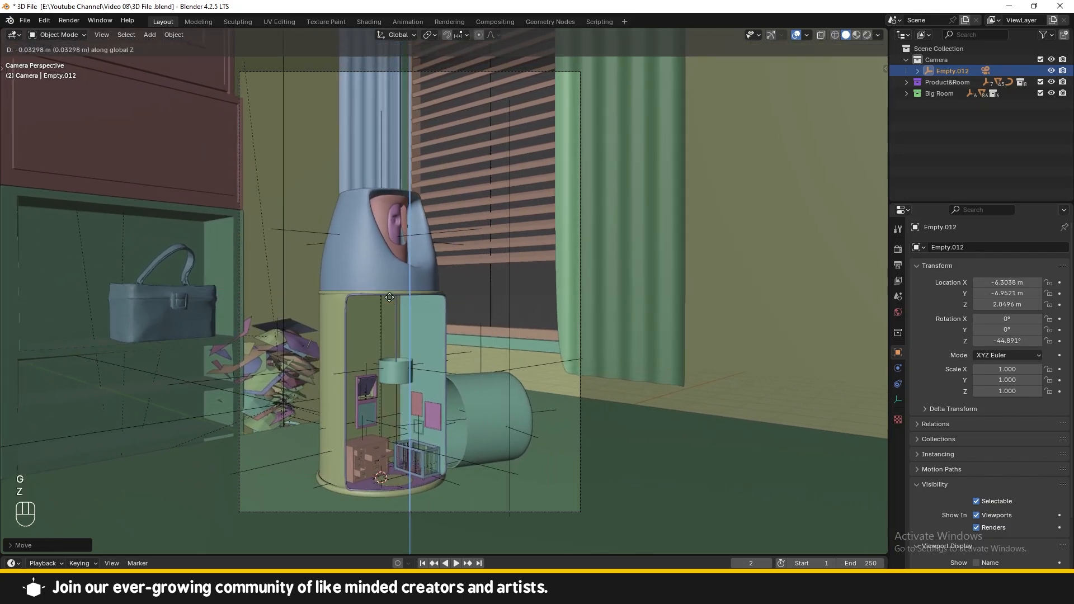
pyautogui.click(391, 321)
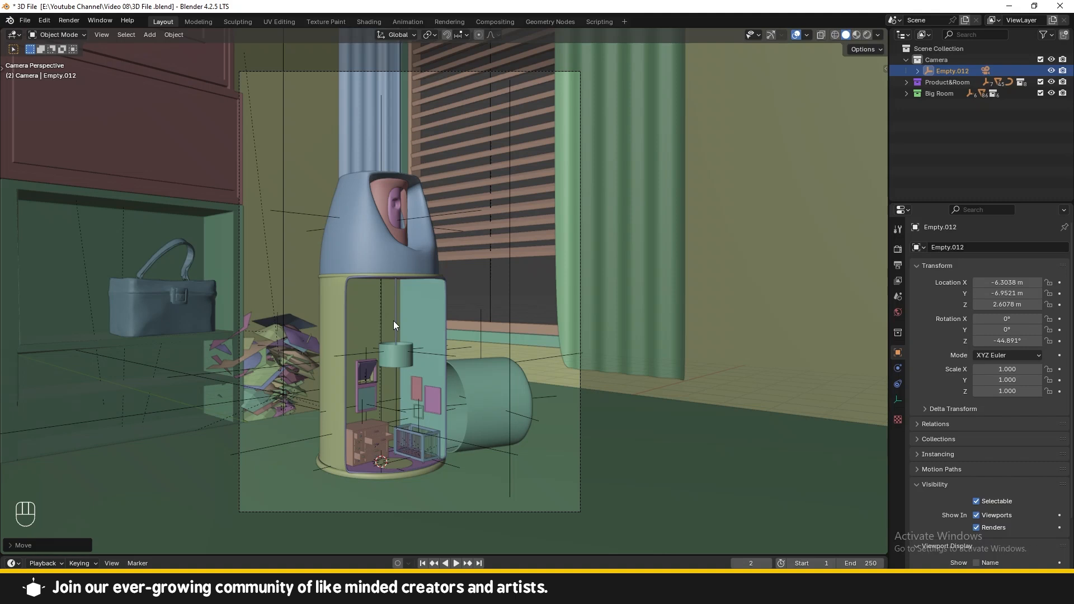
# - Select the camera under the cube empty and set its passepartout to 1.000
pyautogui.click(918, 71)
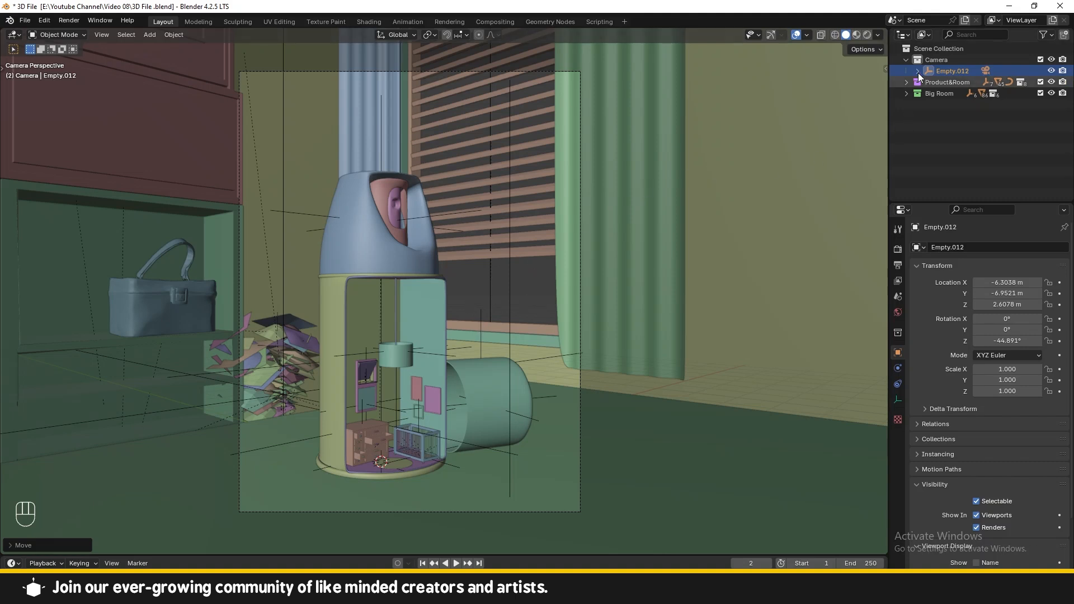
pyautogui.click(959, 82)
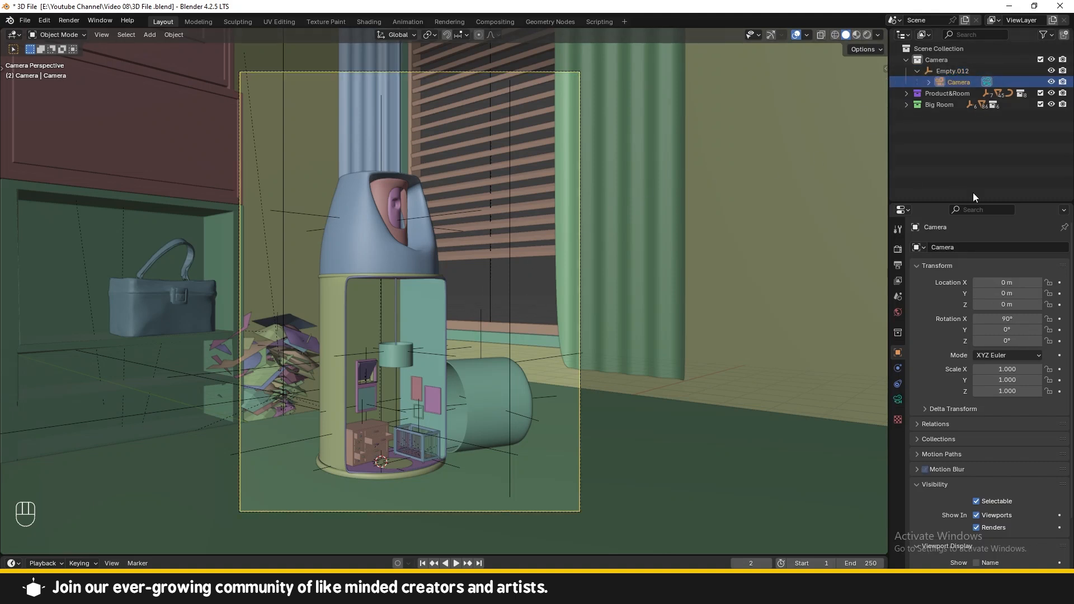
pyautogui.click(899, 399)
pyautogui.moveTo(1018, 518); pyautogui.dragTo(1052, 518)
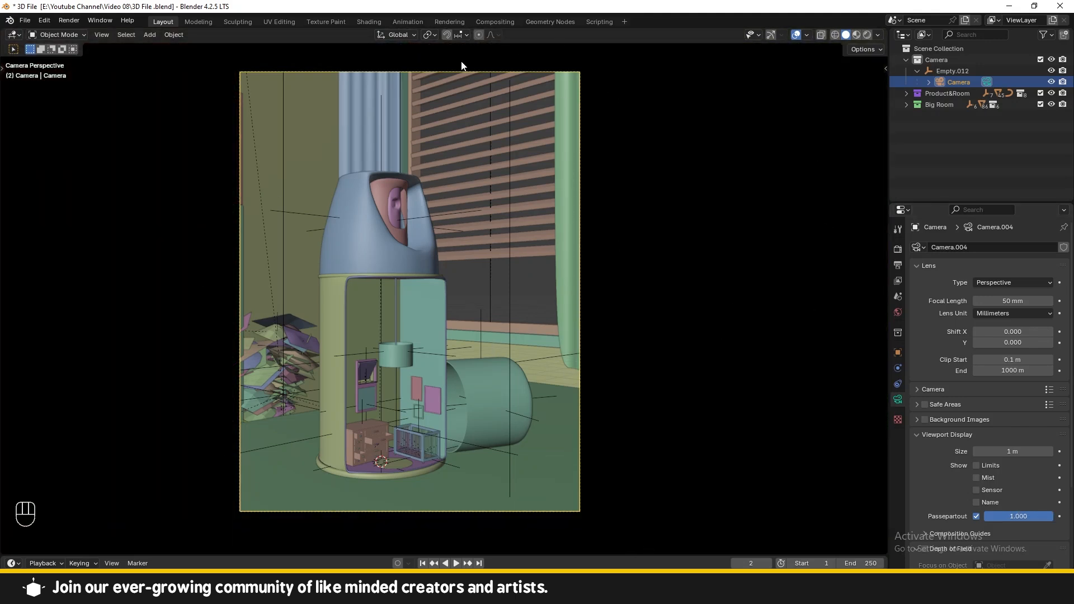
# - Shift the camera along its local X axis to an X location of about -0.30 m
pyautogui.press('g')
pyautogui.press('y')
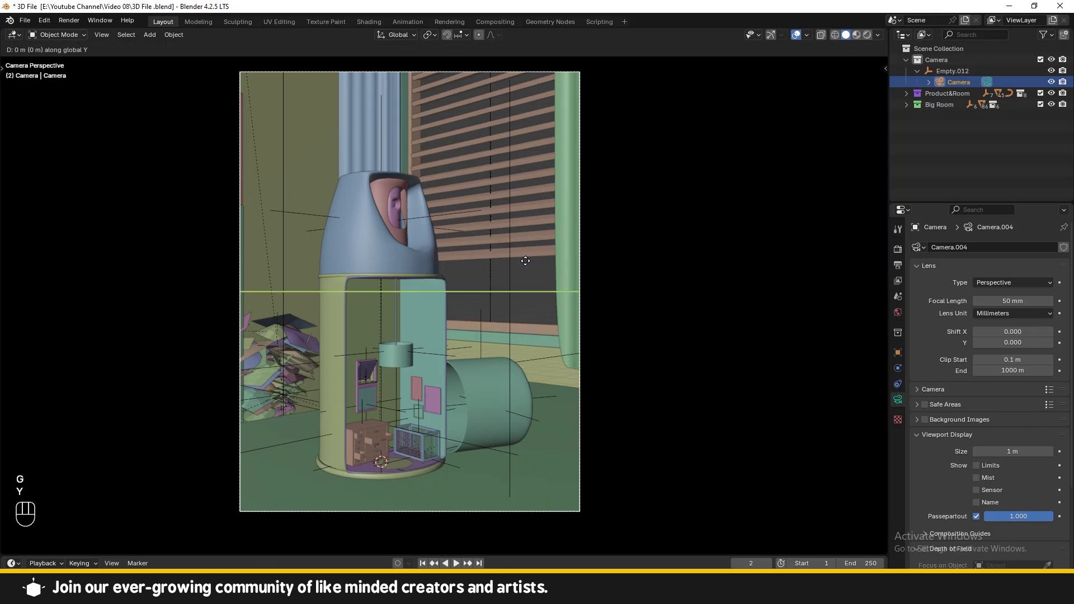
pyautogui.press('x')
pyautogui.press('x')
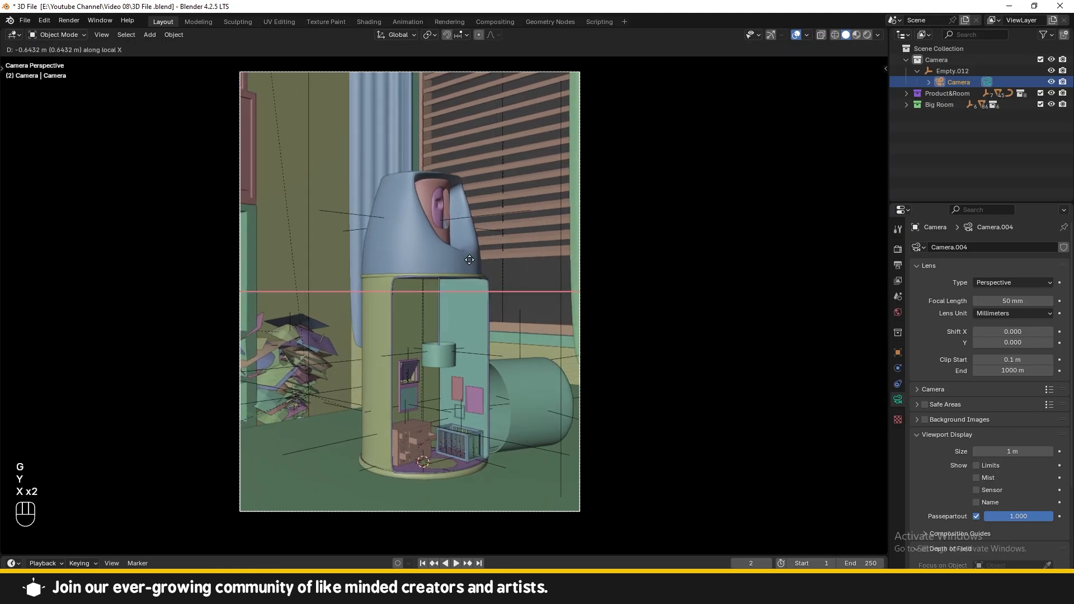
pyautogui.click(495, 272)
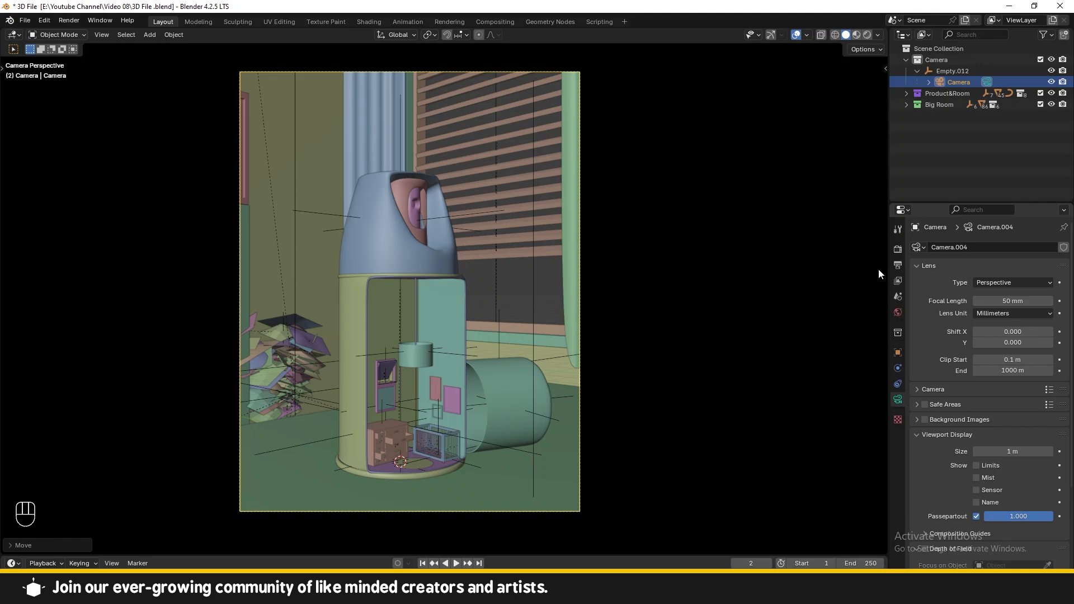
# - Set the camera's focal length to 85 mm and display its object transform settings
pyautogui.moveTo(1016, 302); pyautogui.dragTo(1063, 303)
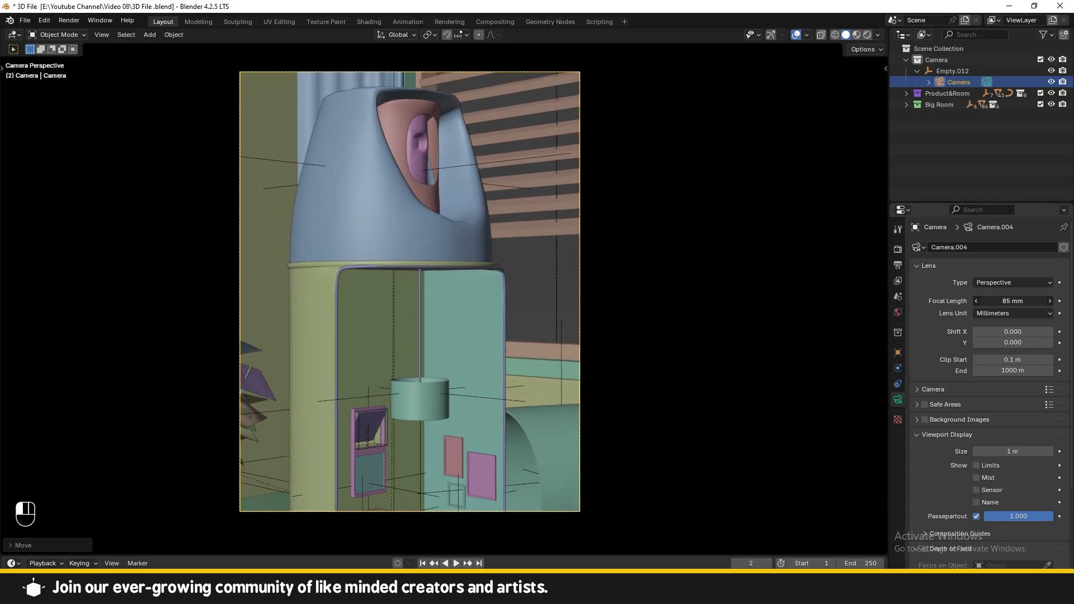
pyautogui.click(898, 353)
# - Select the cube empty and move it backward along its local Y axis to about X -6.98 m, Y -7.63 m
pyautogui.scroll(-3, 592, 342)
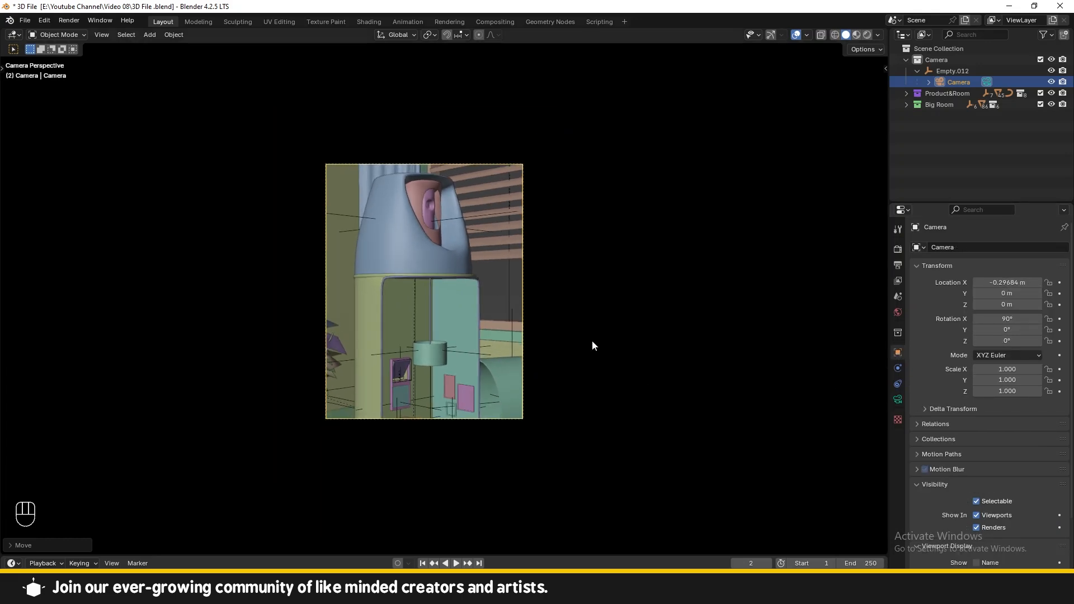
pyautogui.moveTo(592, 342); pyautogui.dragTo(529, 386, button='middle')
pyautogui.click(480, 380)
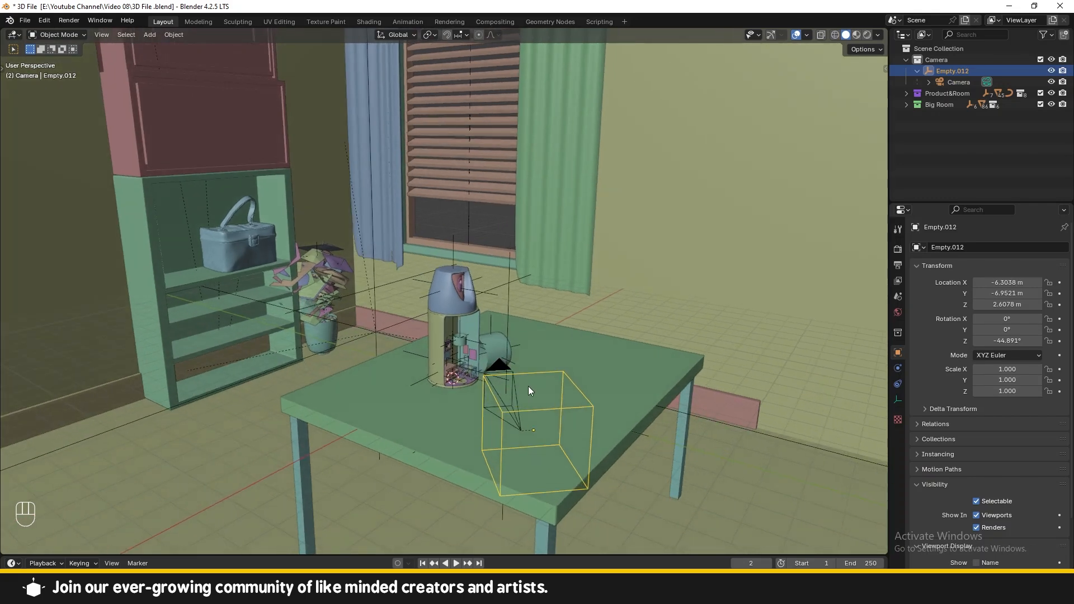
pyautogui.press('g')
pyautogui.press('y')
pyautogui.press('y')
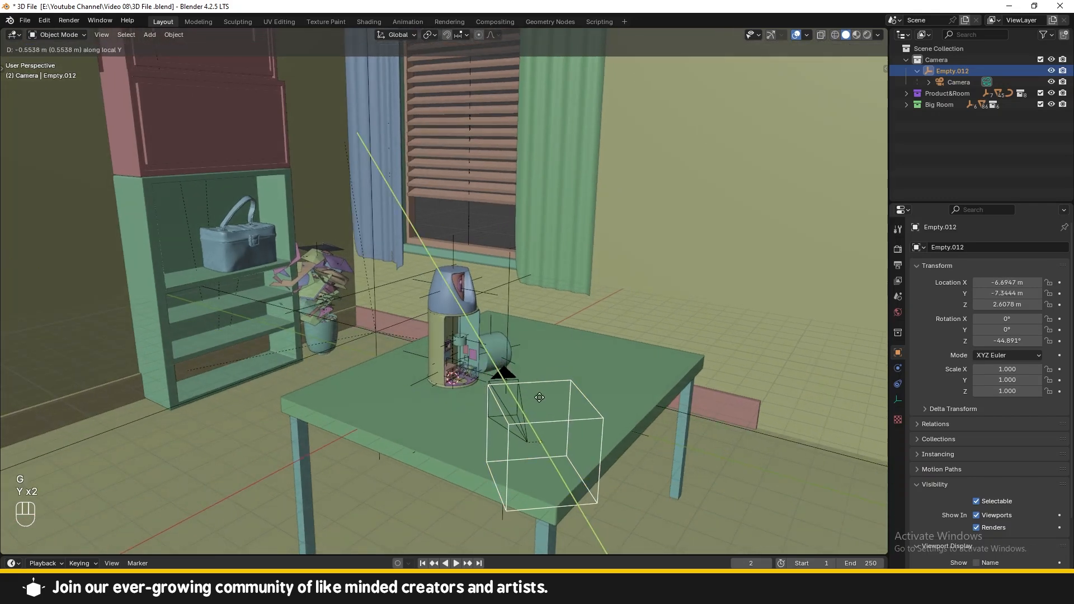
pyautogui.click(544, 405)
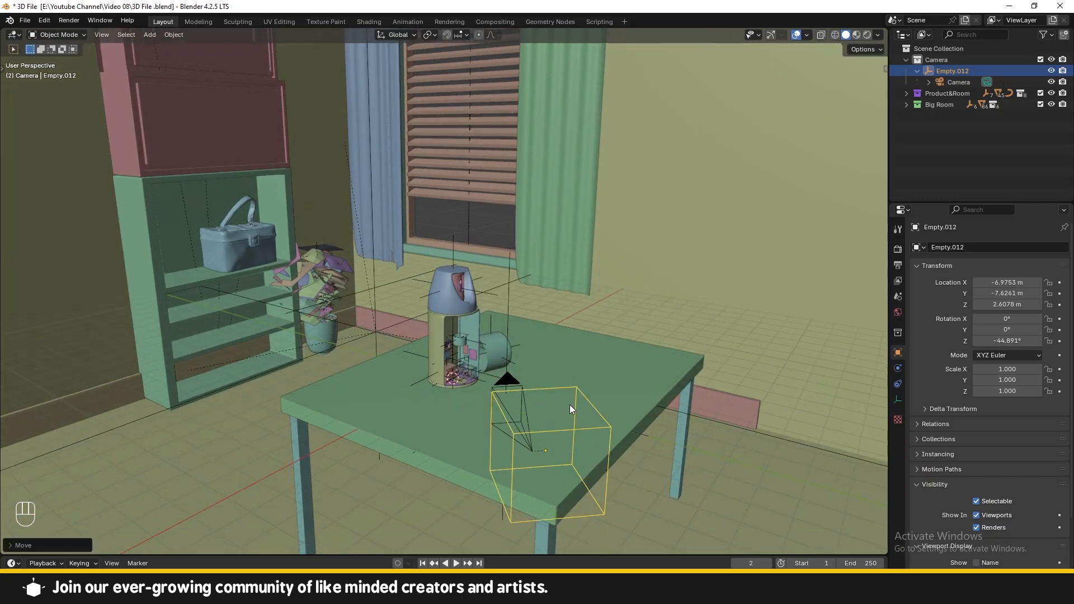
# - Select the camera and reset its X location to 0 m
pyautogui.click(511, 384)
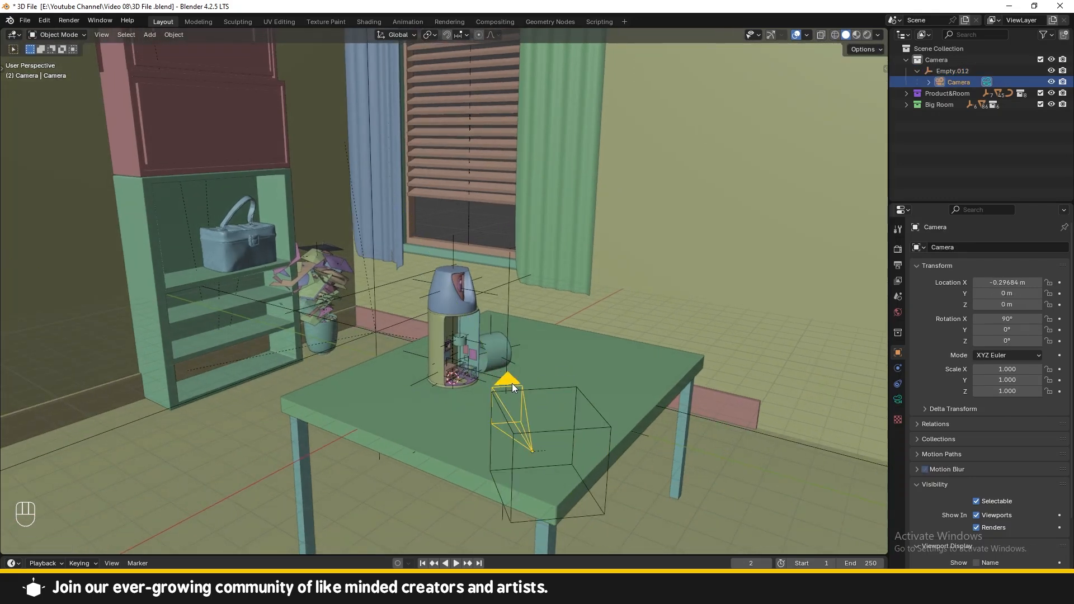
pyautogui.click(1003, 282)
pyautogui.write('0')
pyautogui.press('Return')
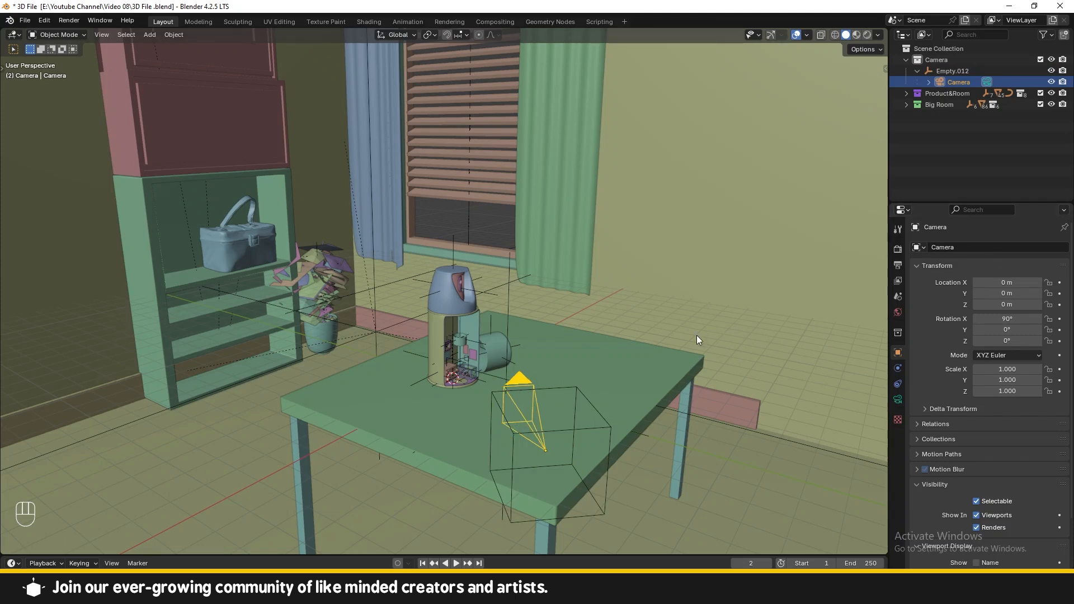
# - Move the cube empty farther back along its local Y axis to about X -7.24 m, Y -7.89 m, and check the camera framing
pyautogui.click(571, 388)
pyautogui.press('g')
pyautogui.press('y')
pyautogui.press('y')
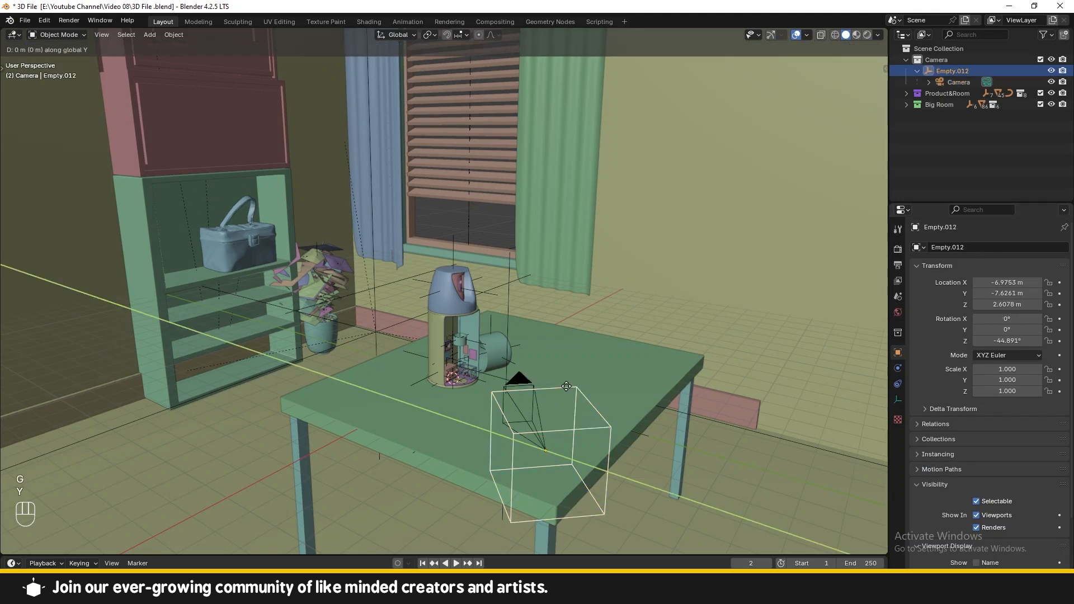
pyautogui.click(575, 395)
pyautogui.press('KP_0')
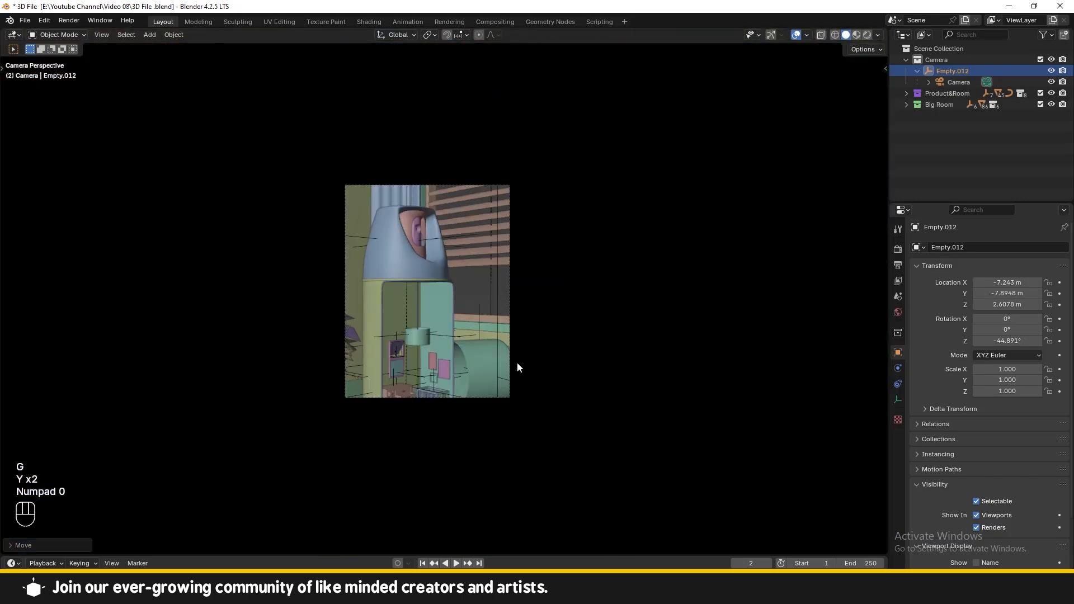
pyautogui.moveTo(469, 329); pyautogui.dragTo(479, 355, button='middle')
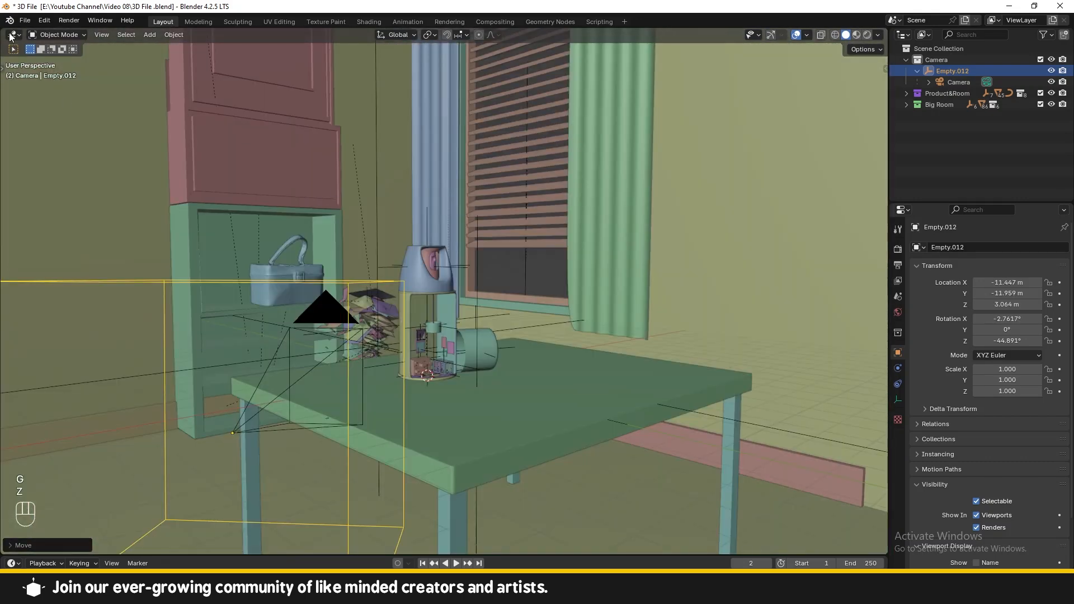
# - Split the 3D viewport into two side-by-side views and show the camera view enlarged in one of them
pyautogui.moveTo(4, 29); pyautogui.dragTo(553, 36)
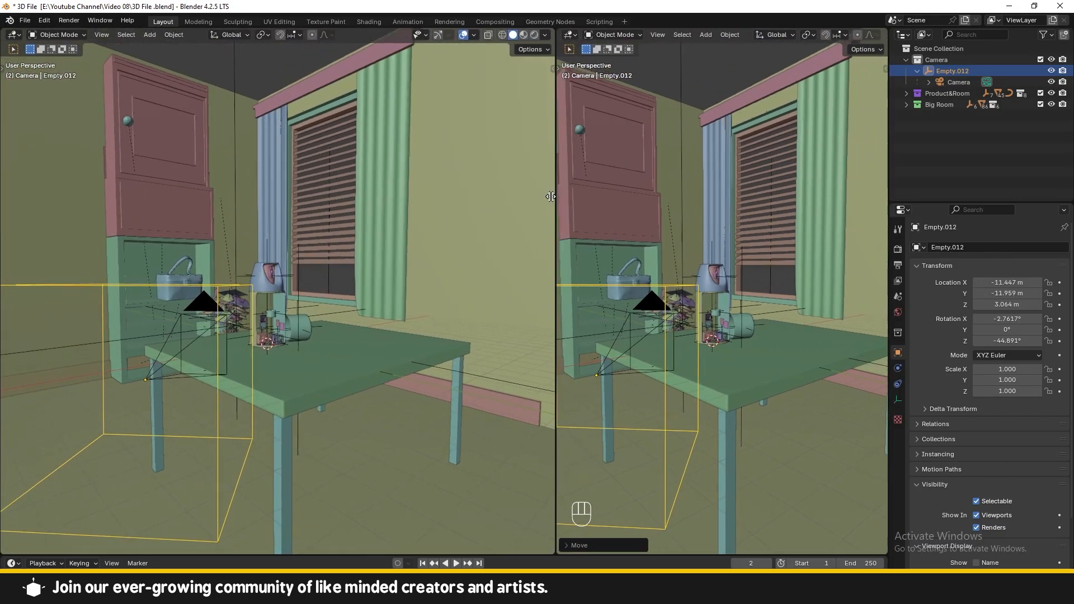
pyautogui.click(163, 243)
pyautogui.press('KP_0')
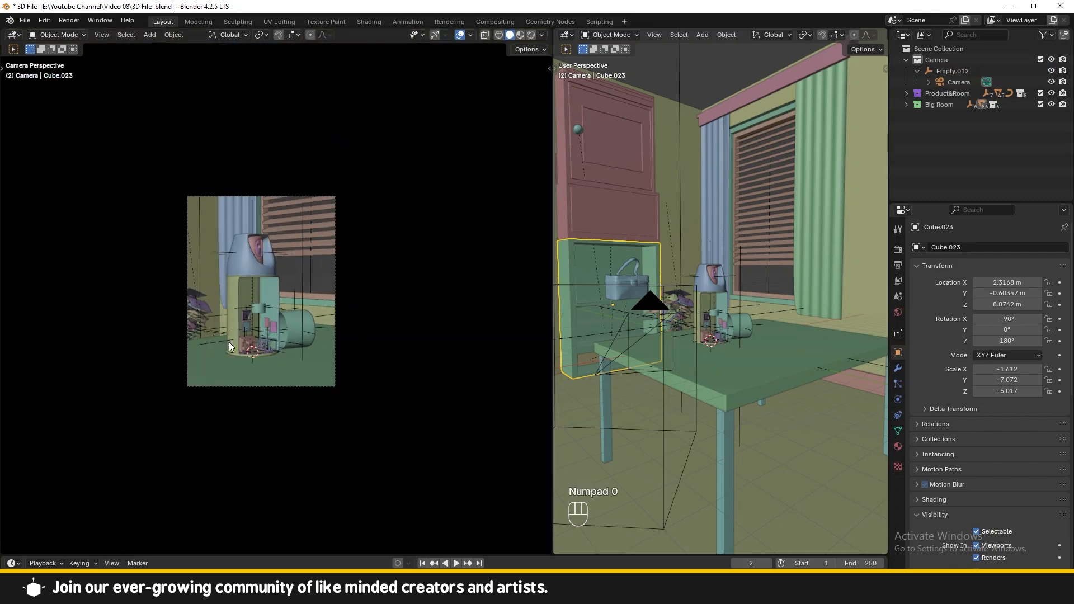
pyautogui.scroll(-3, 330, 301)
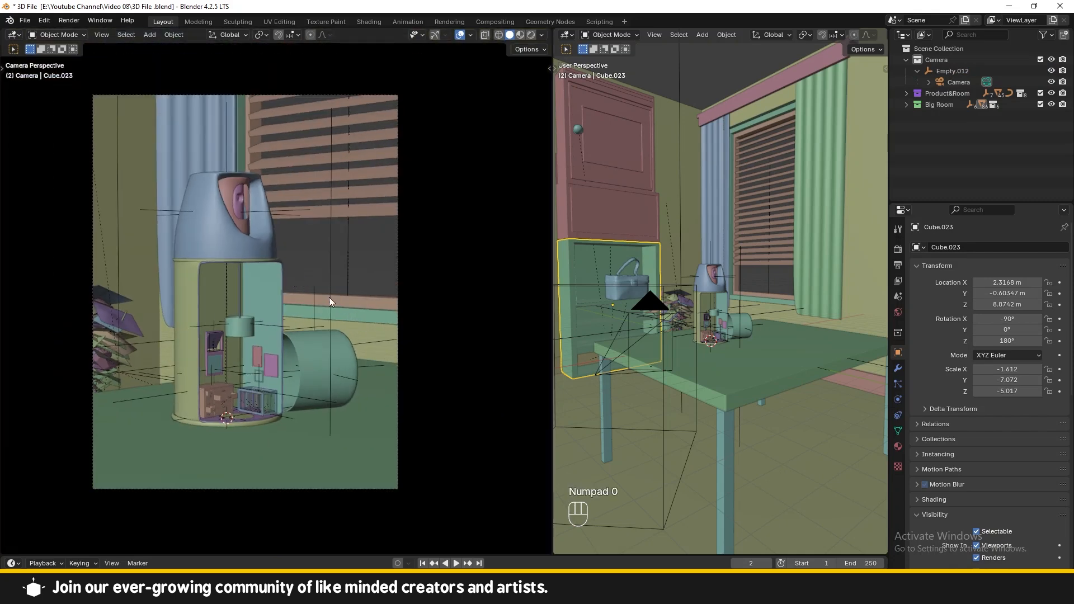
# - Reposition the cube empty to about X -9.63 m, Y -10.14 m, Z 3.65 m and tilt it to about -6.75° on X
pyautogui.click(651, 302)
pyautogui.click(669, 290)
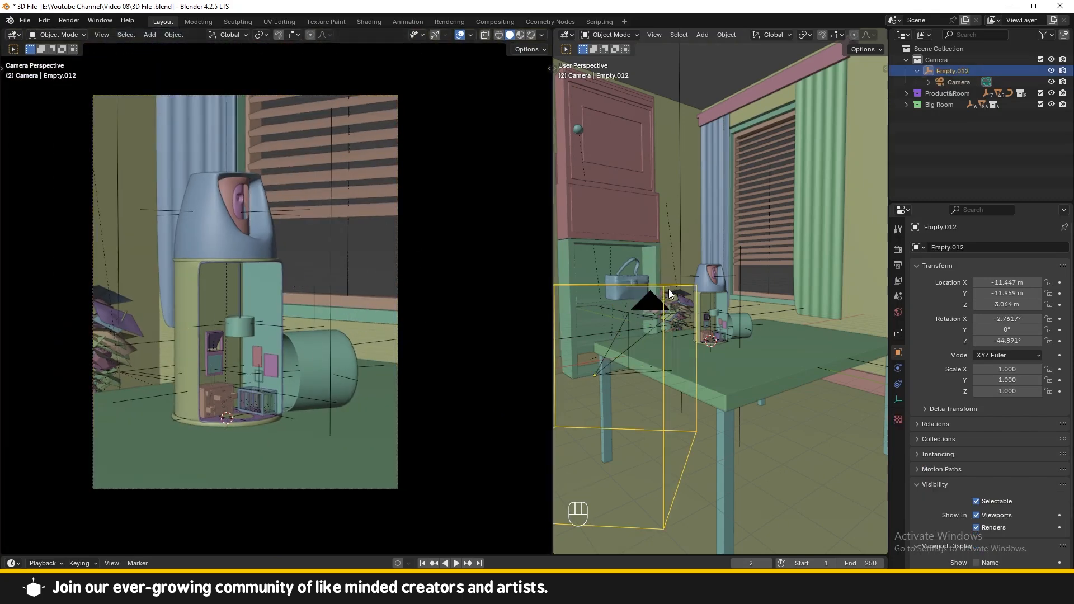
pyautogui.moveTo(670, 290); pyautogui.dragTo(673, 323, button='middle')
pyautogui.scroll(-3, 673, 324)
pyautogui.press('g')
pyautogui.press('y')
pyautogui.press('y')
pyautogui.click(729, 283)
pyautogui.scroll(2, 731, 284)
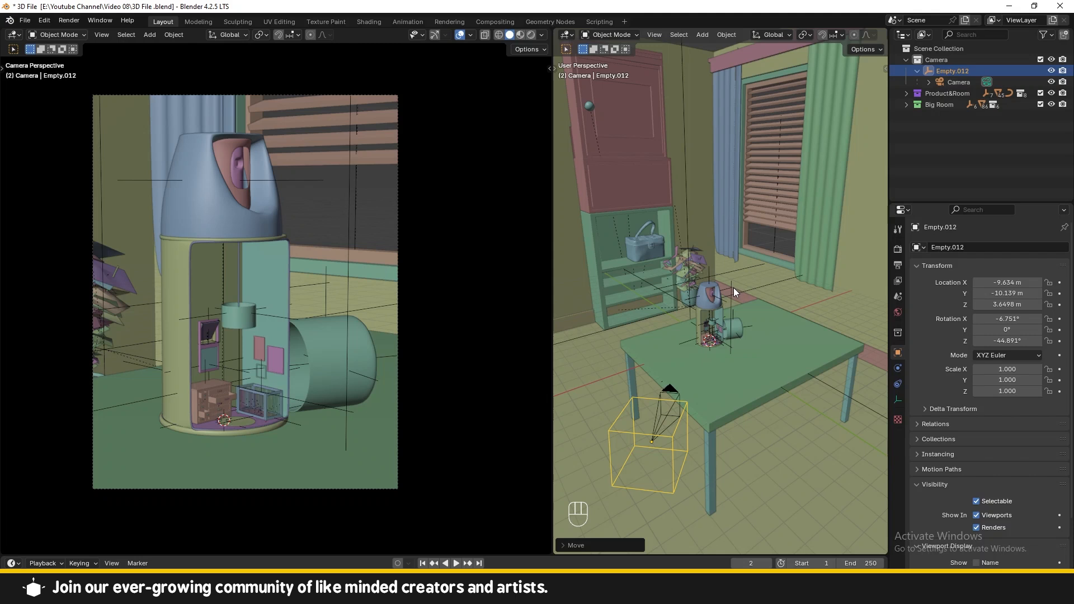
# - Preview the product shot through the camera in Rendered shading and examine its framing
pyautogui.click(686, 404)
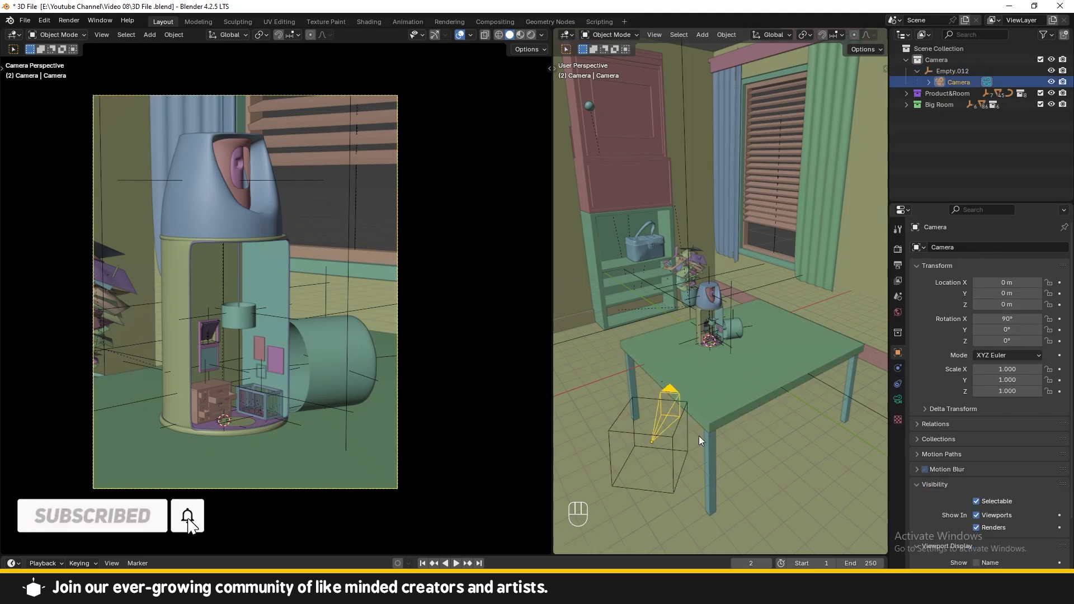
pyautogui.click(670, 440)
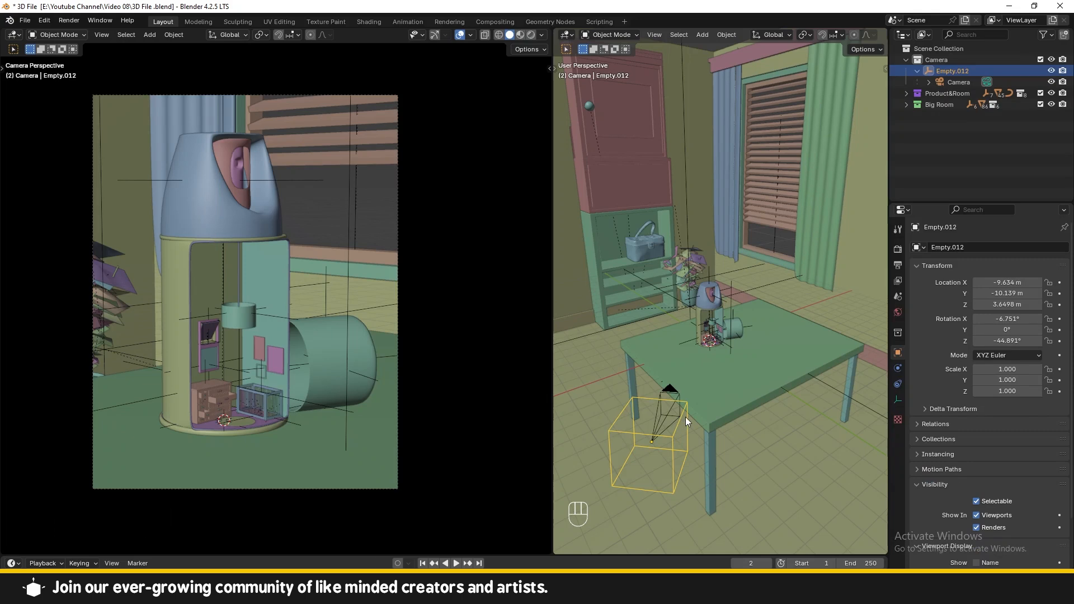
pyautogui.press('z')
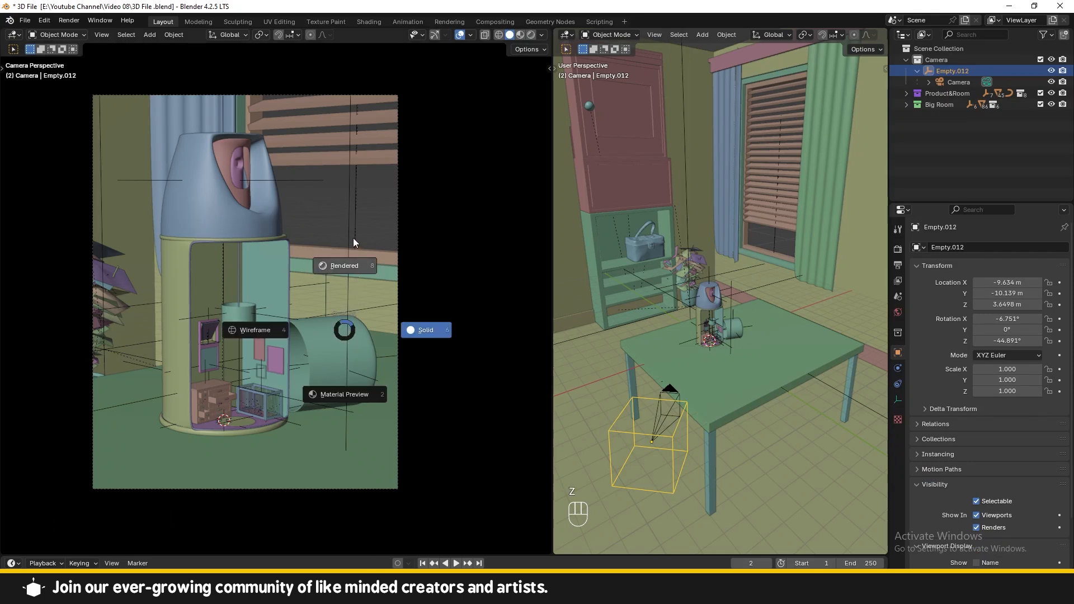
pyautogui.click(355, 242)
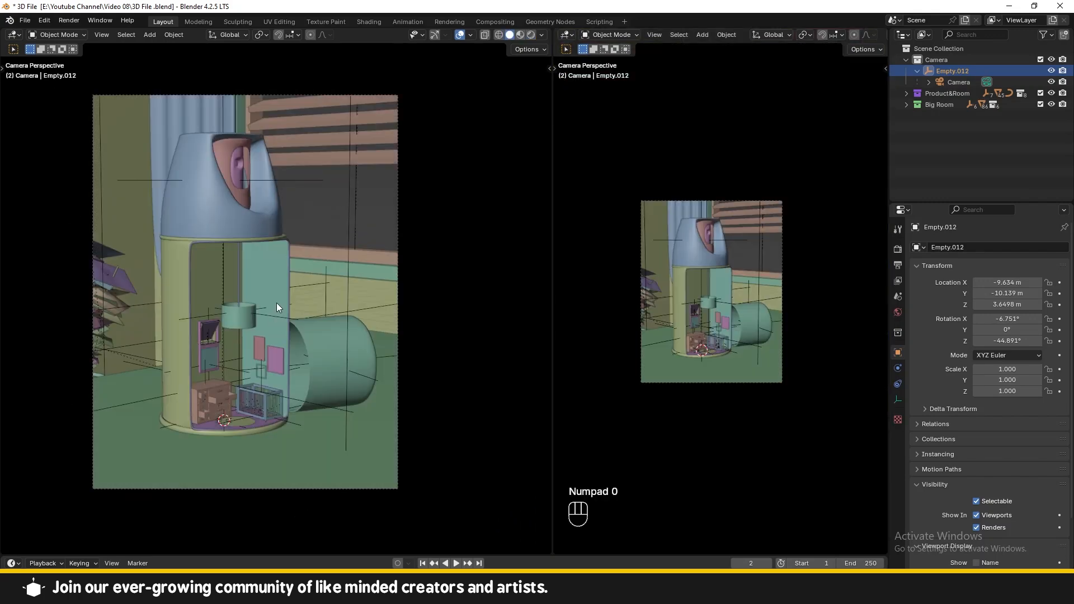
pyautogui.scroll(1, 277, 303)
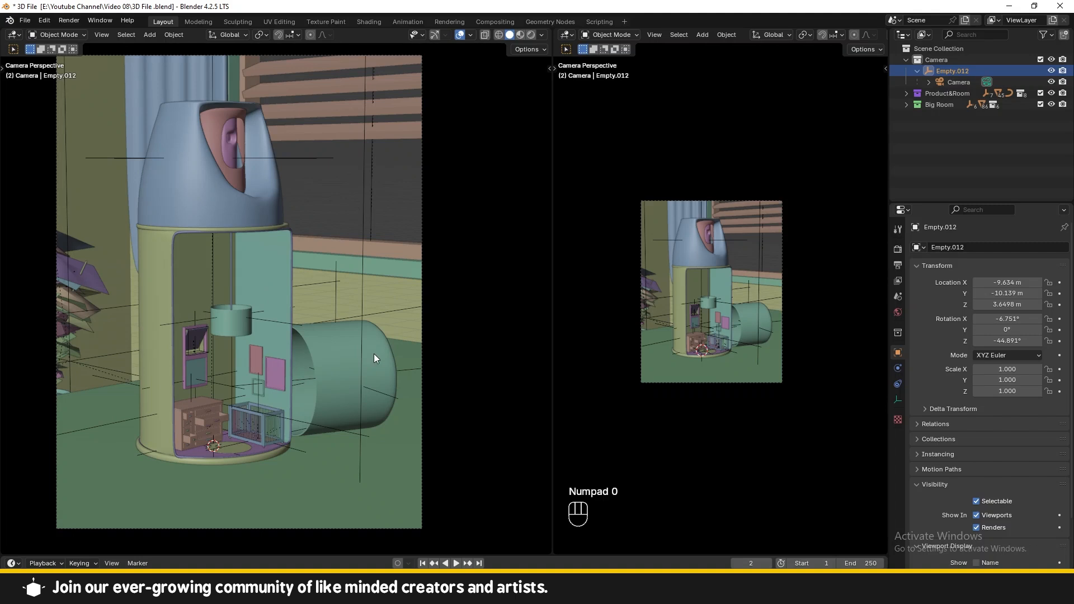